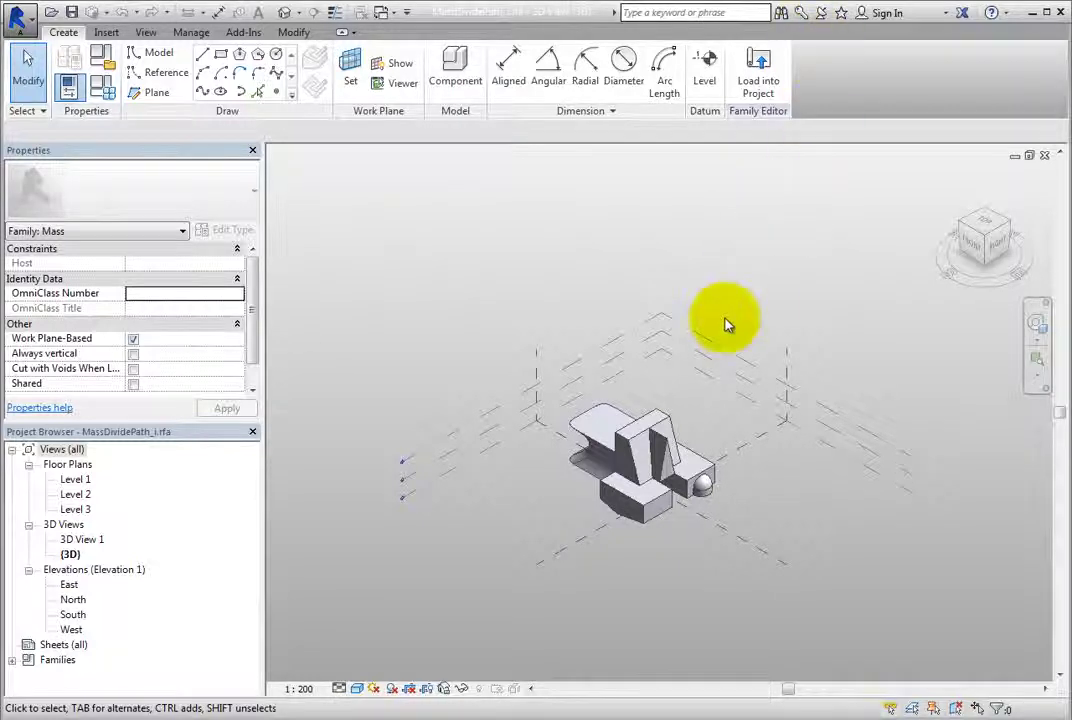
Zoom in and select only the upper beam's long top edge, cycling prehighlight with Tab
{"action": "scroll", "coordinate": [652, 437], "scroll_direction": "up", "scroll_amount": 1}
{"action": "scroll", "coordinate": [652, 437], "scroll_direction": "up", "scroll_amount": 6}
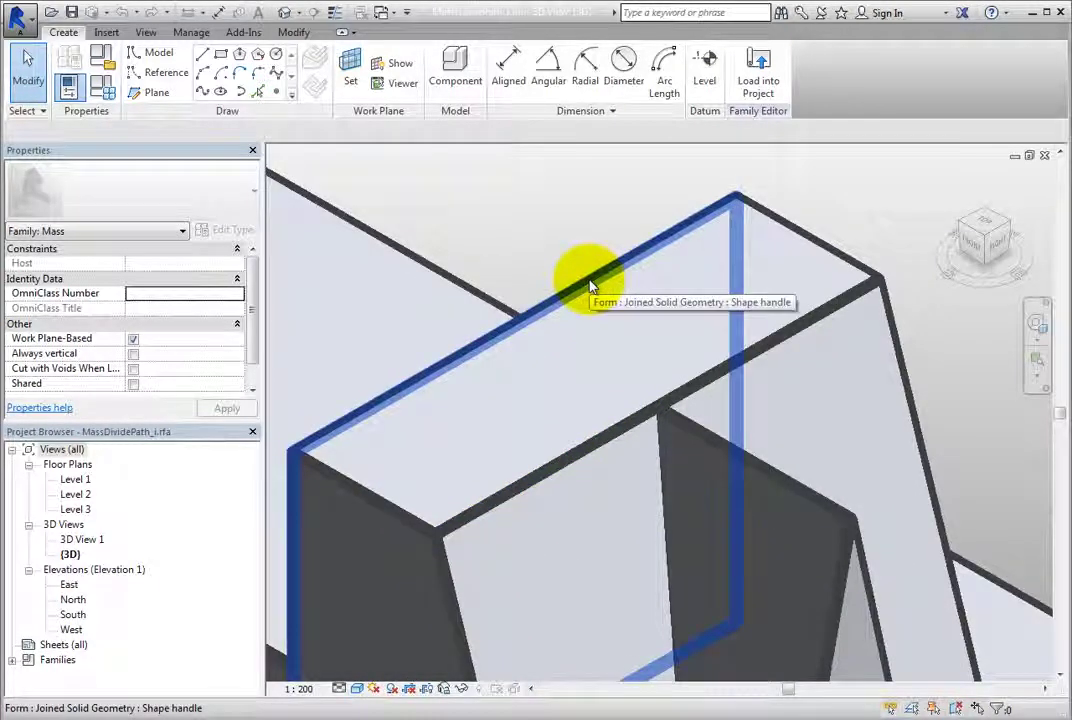
{"action": "key", "text": "Tab"}
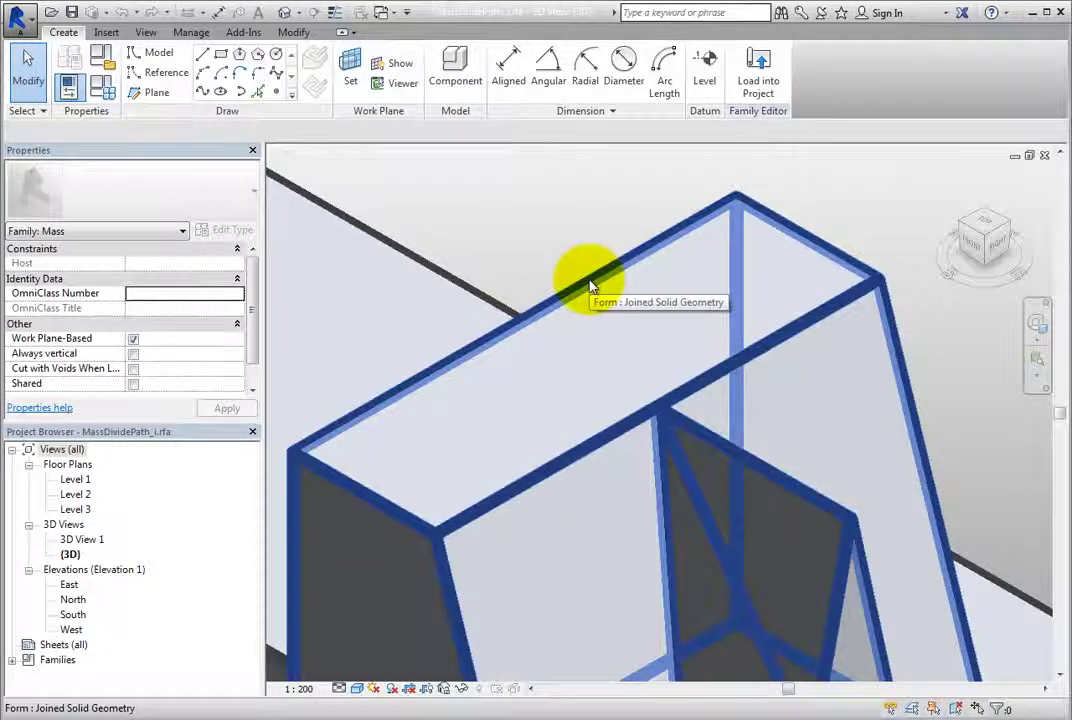
{"action": "key", "text": "Tab"}
{"action": "key", "text": "Tab"}
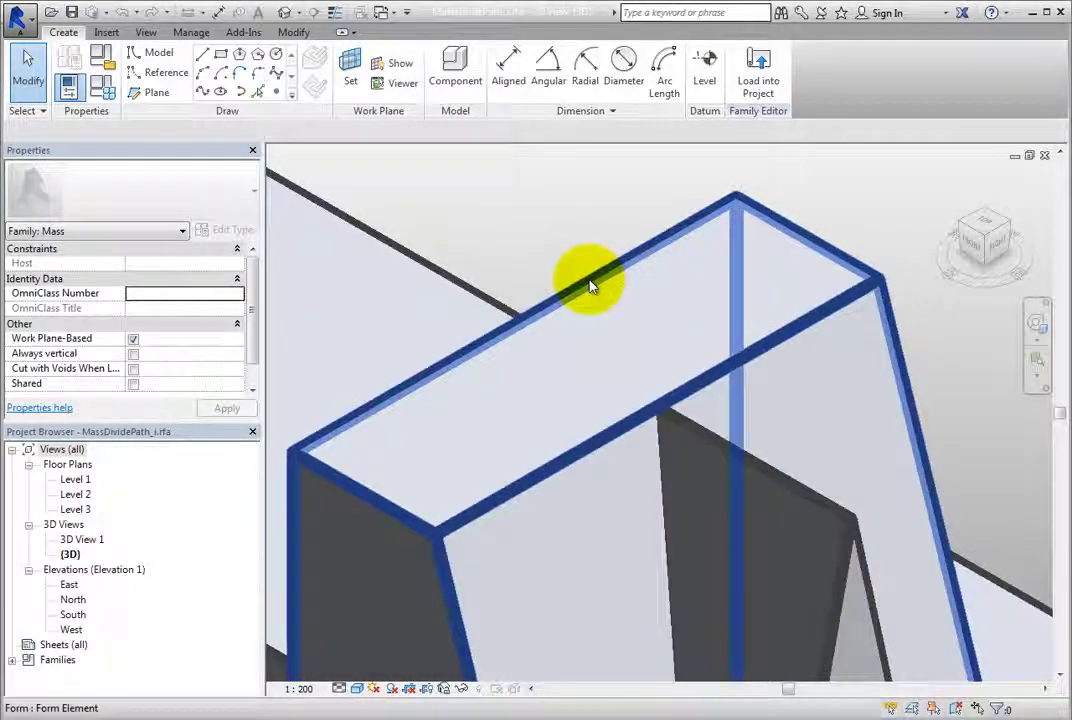
{"action": "key", "text": "Tab"}
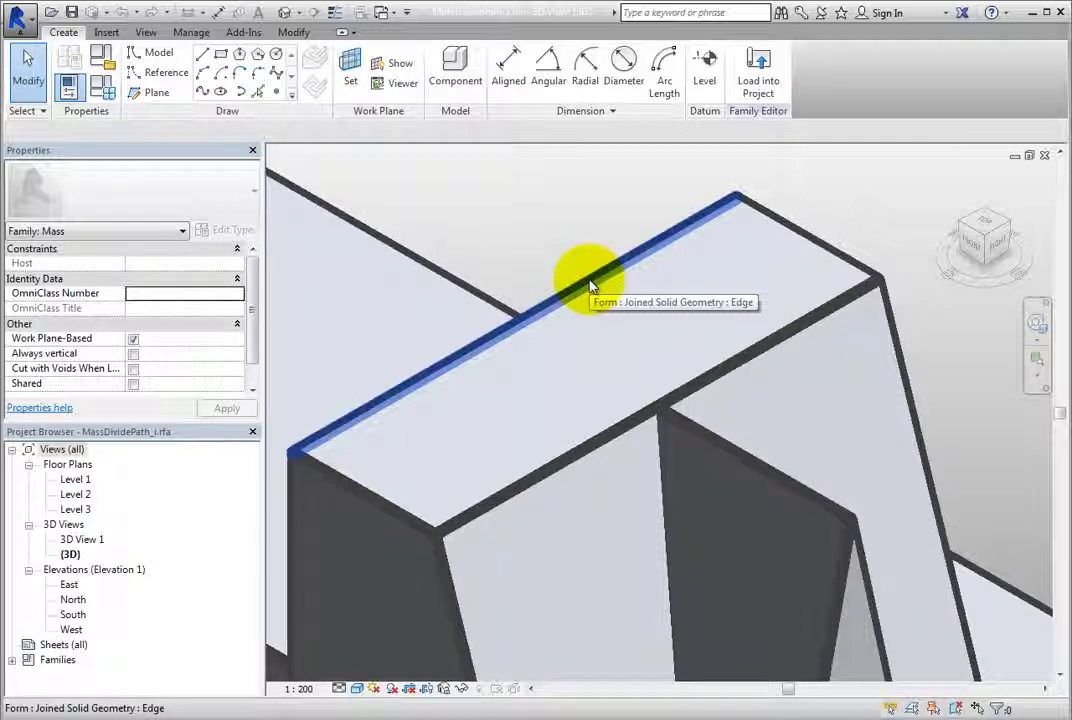
{"action": "left_click", "coordinate": [590, 286]}
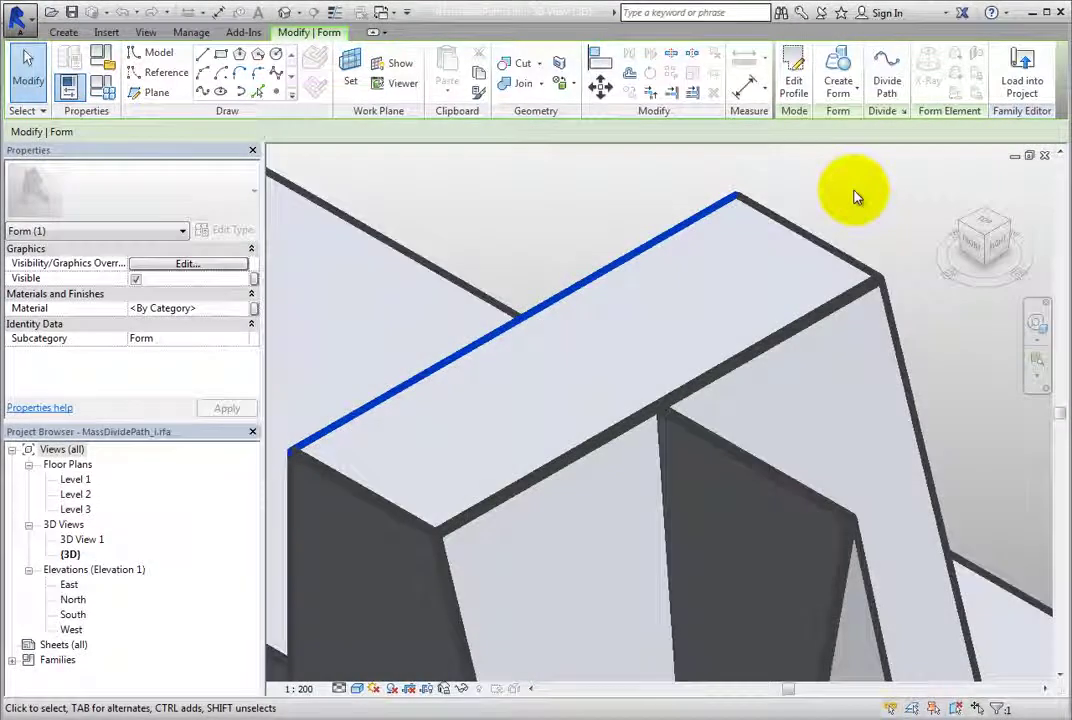
Open Default Divide Settings and select the path Layout Number value of 6
{"action": "left_click", "coordinate": [905, 114]}
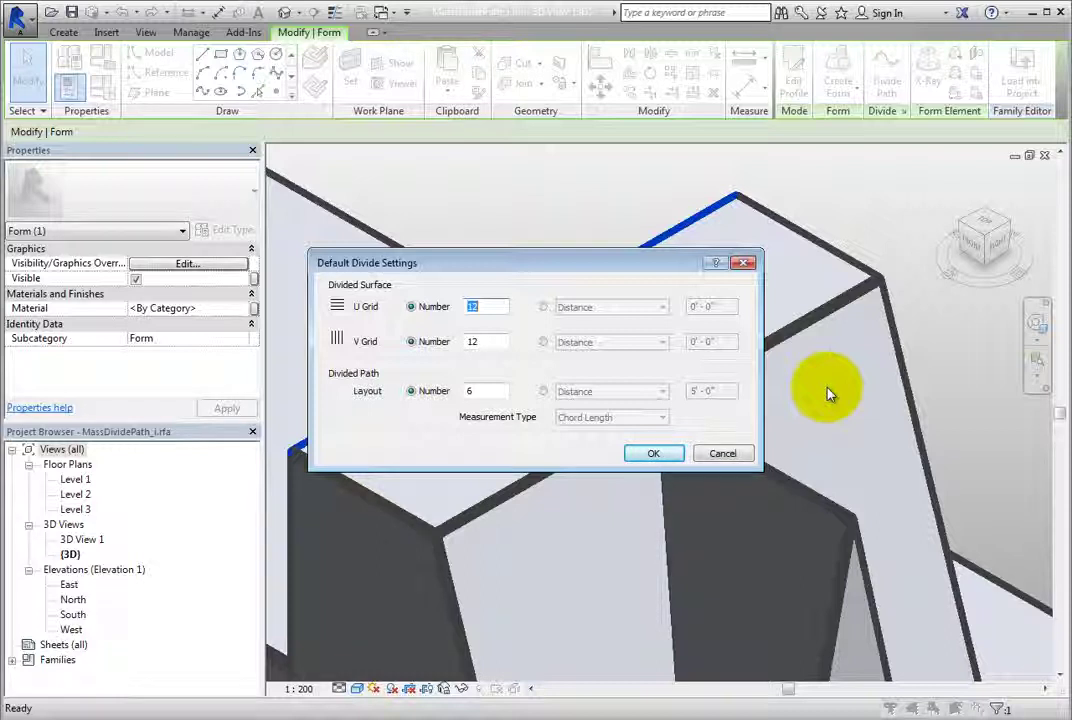
{"action": "left_click", "coordinate": [490, 390]}
{"action": "double_click", "coordinate": [486, 390]}
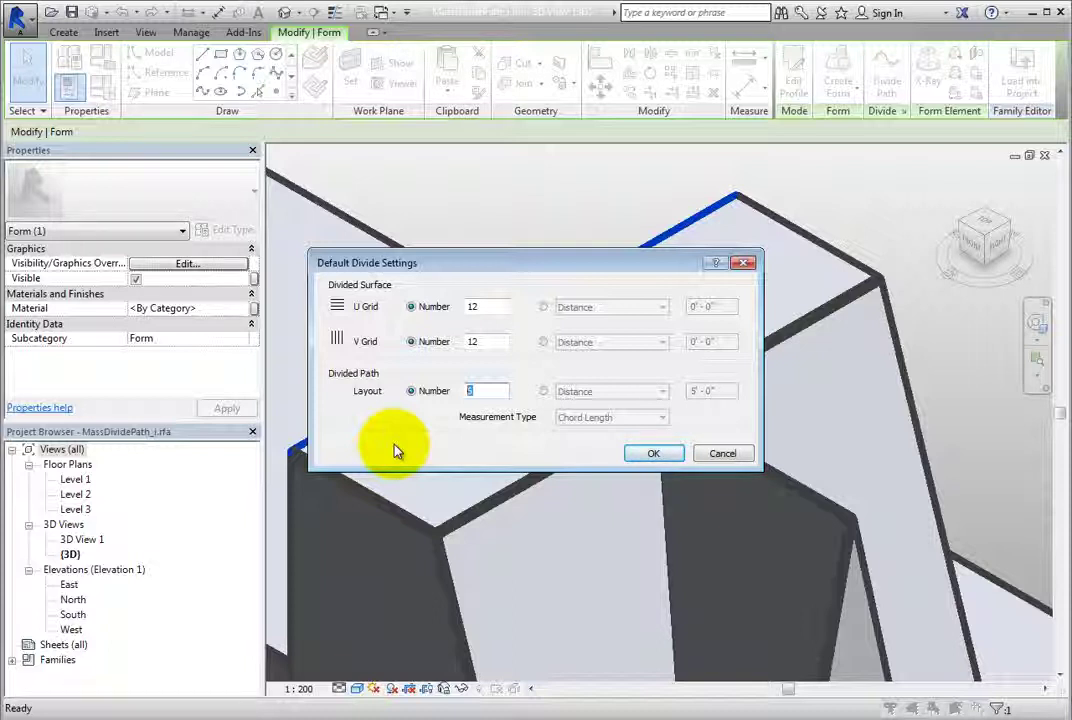
Switch the path layout to Distance and try the Distance, Maximum and Minimum Distance types
{"action": "left_click", "coordinate": [543, 392]}
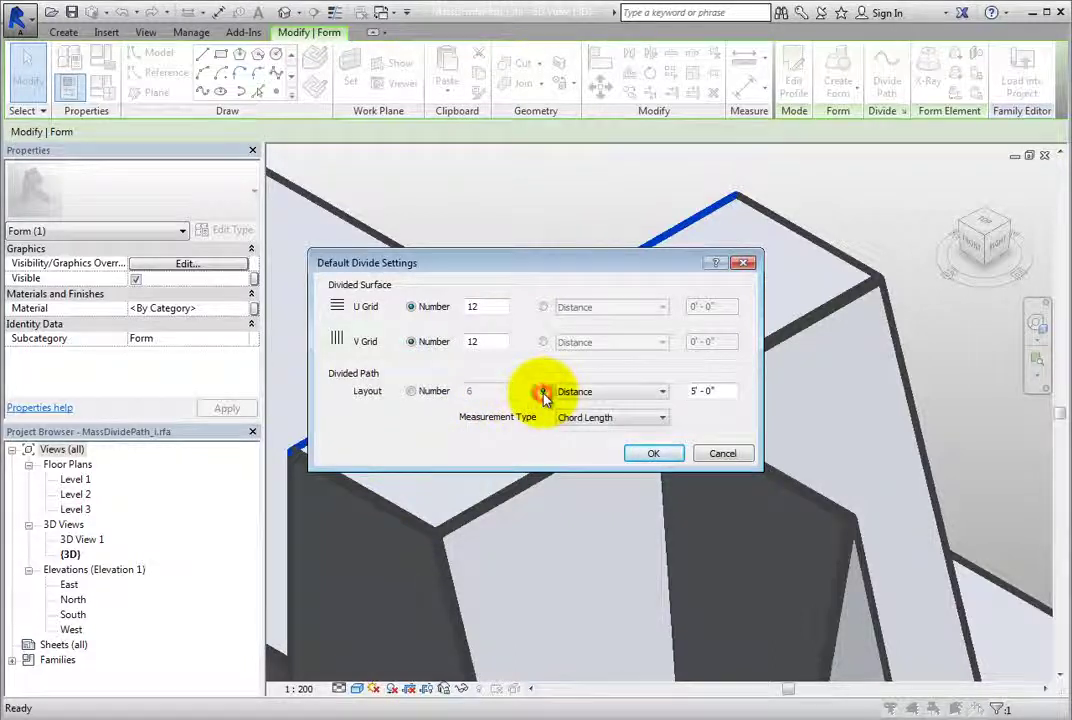
{"action": "left_click", "coordinate": [663, 393]}
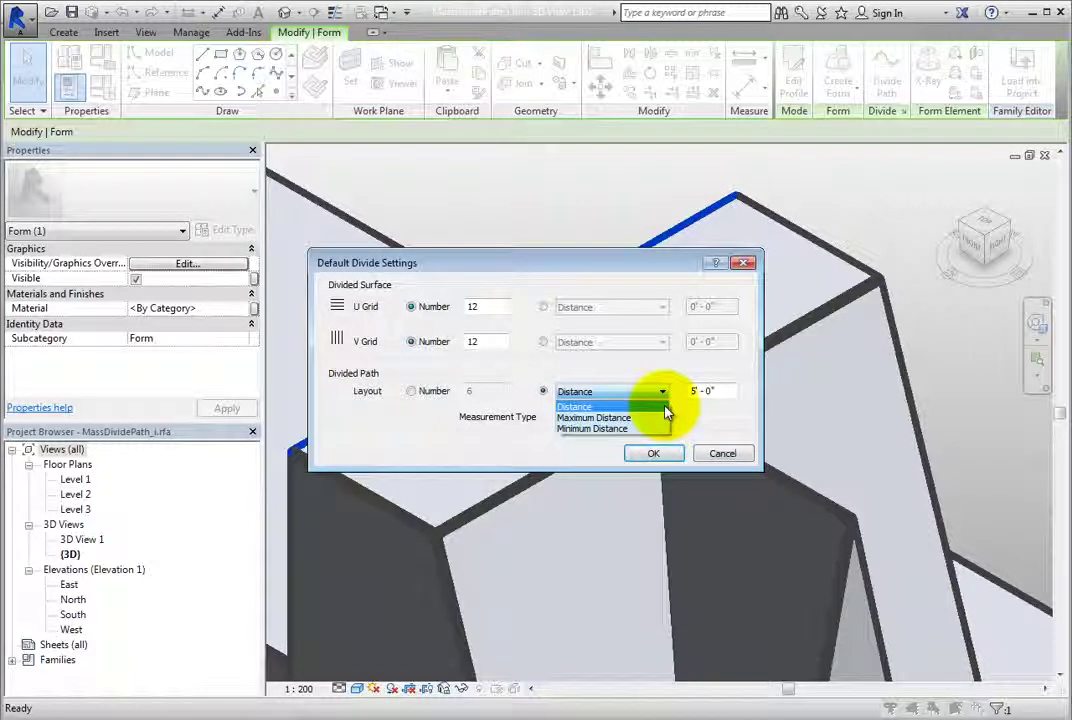
{"action": "left_click", "coordinate": [664, 407]}
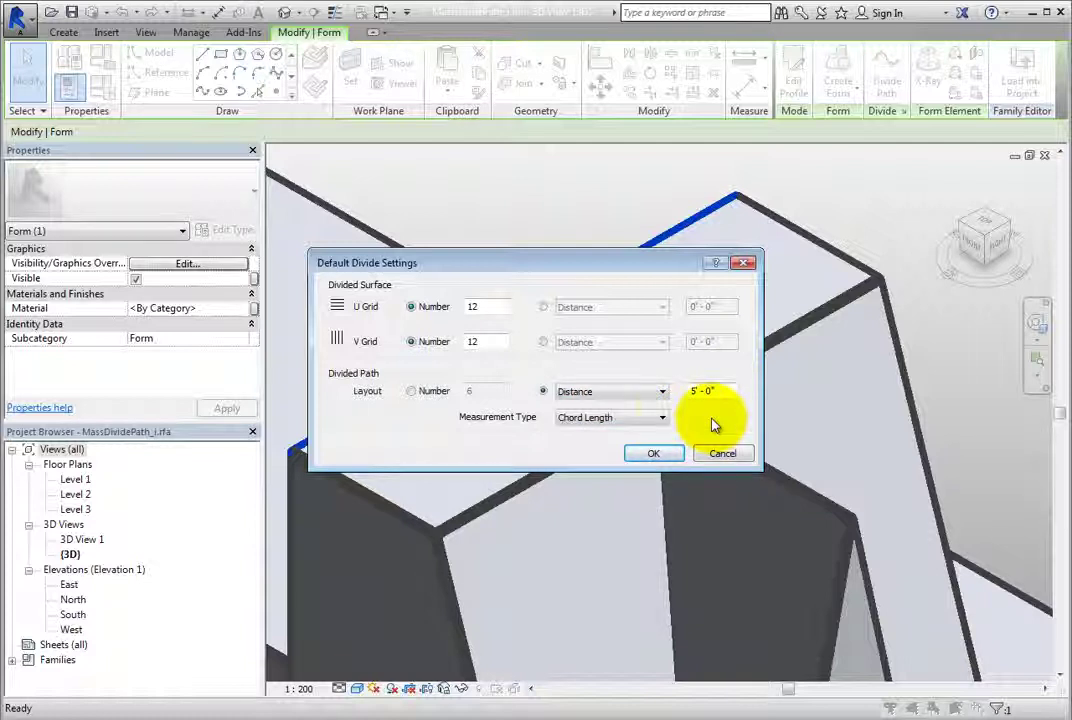
{"action": "left_click", "coordinate": [661, 392]}
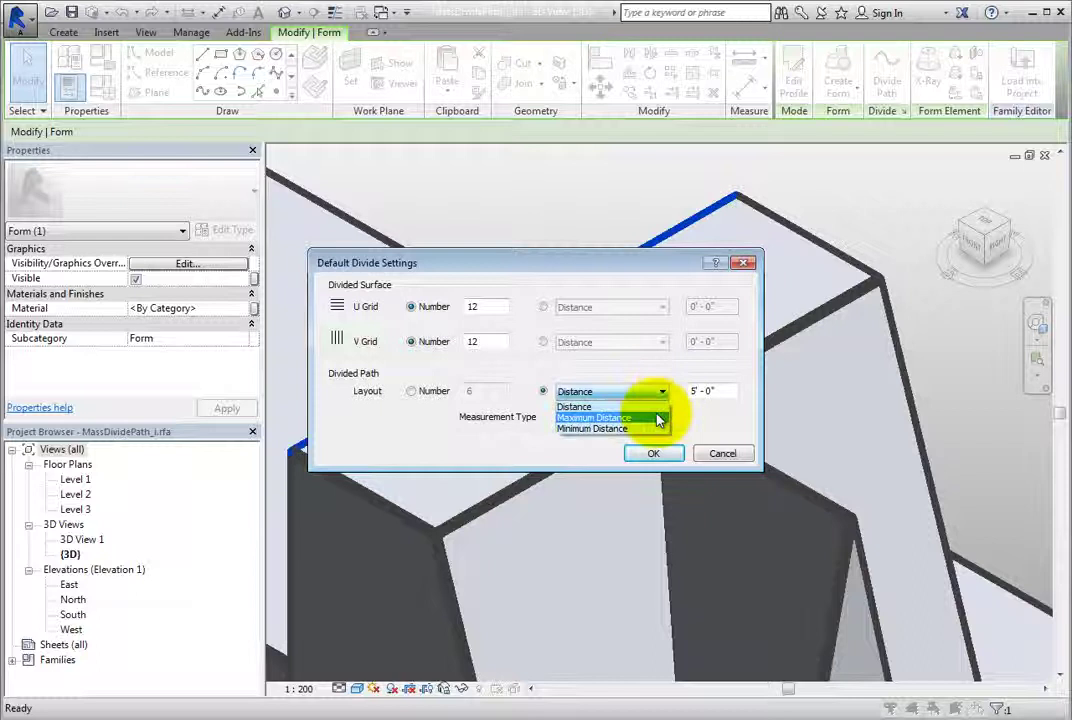
{"action": "left_click", "coordinate": [659, 417]}
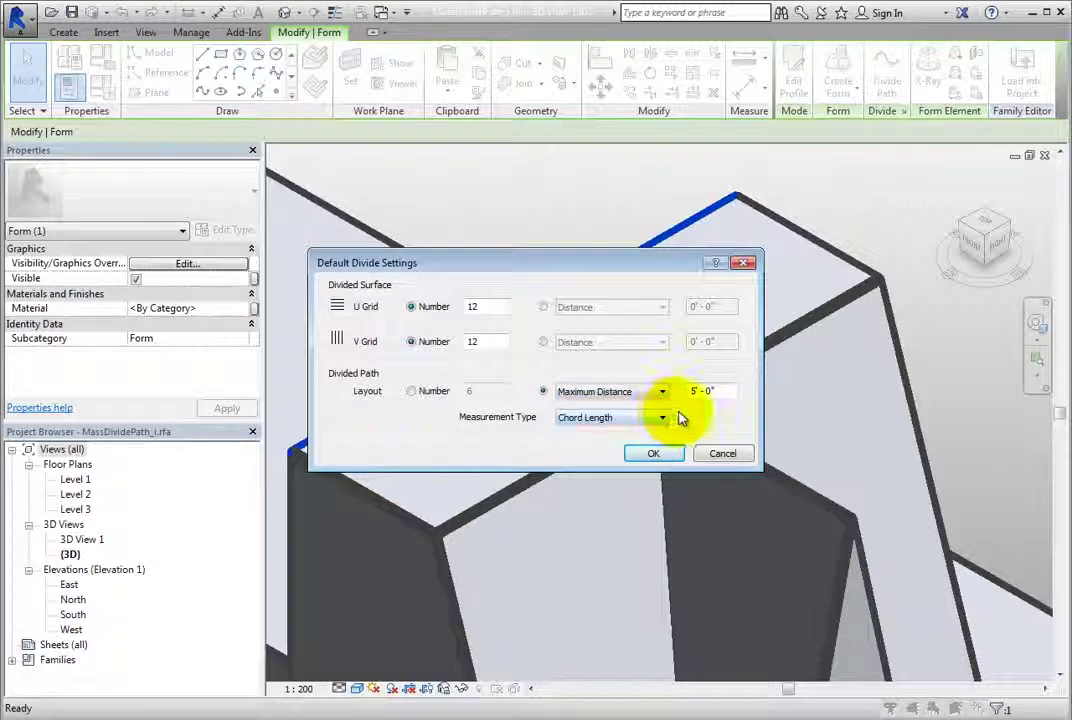
{"action": "left_click", "coordinate": [662, 393]}
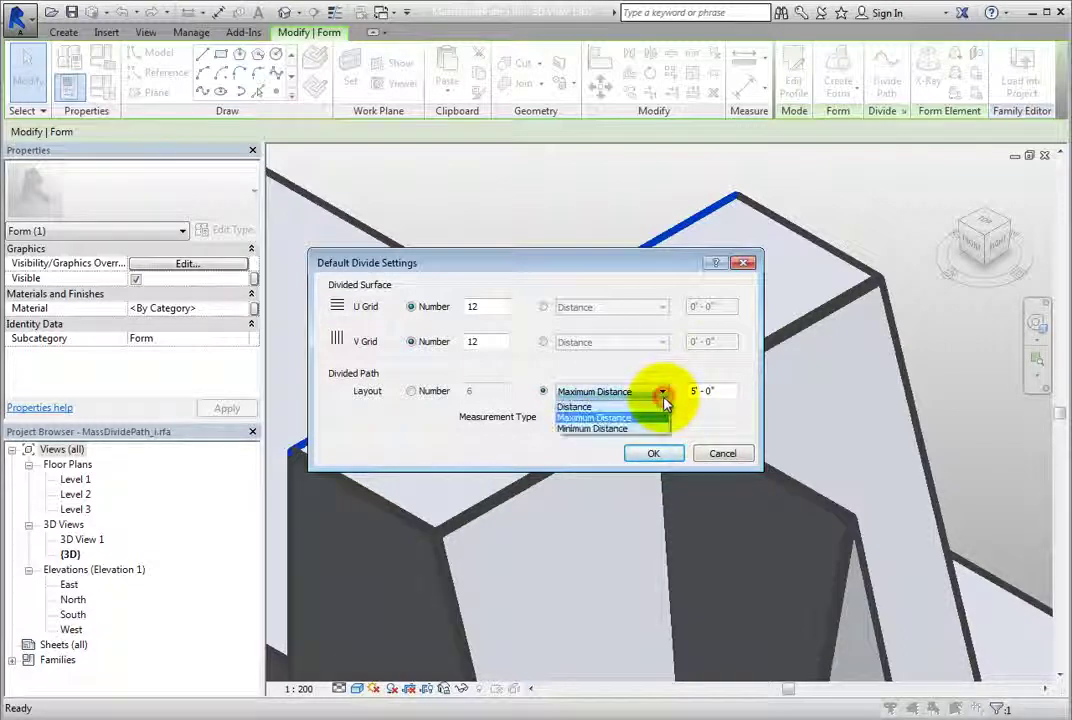
{"action": "left_click", "coordinate": [645, 428]}
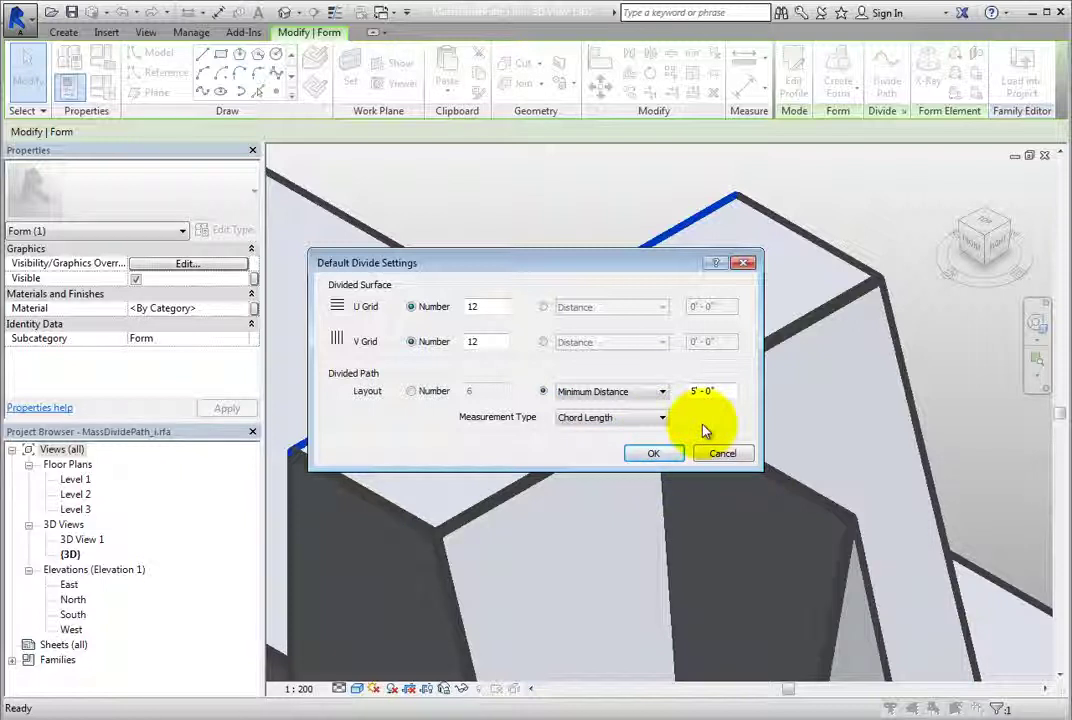
{"action": "left_click", "coordinate": [661, 392]}
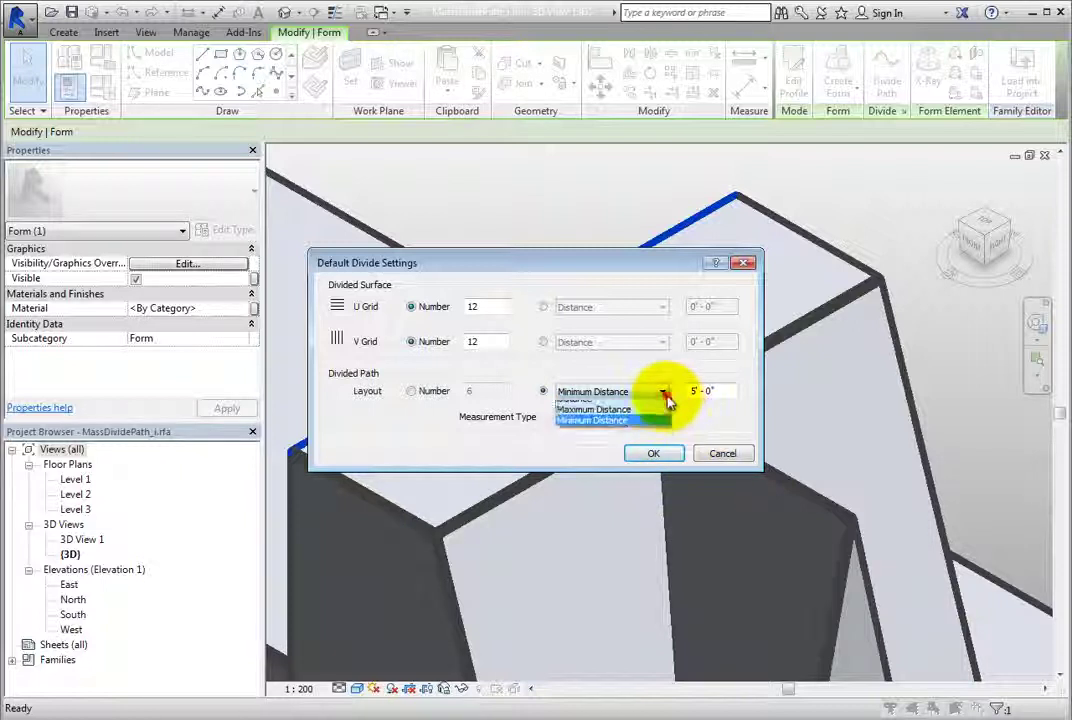
{"action": "left_click", "coordinate": [661, 418]}
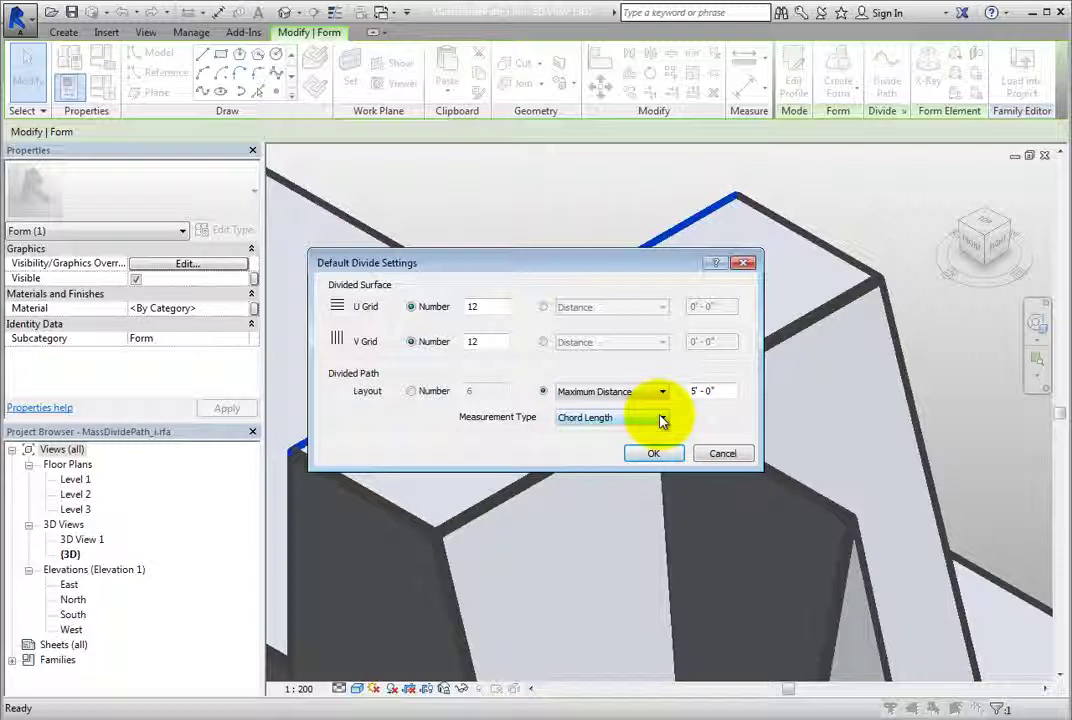
Set the path layout to Minimum Distance of 5' - 0" and review the Measurement Type options
{"action": "double_click", "coordinate": [703, 391]}
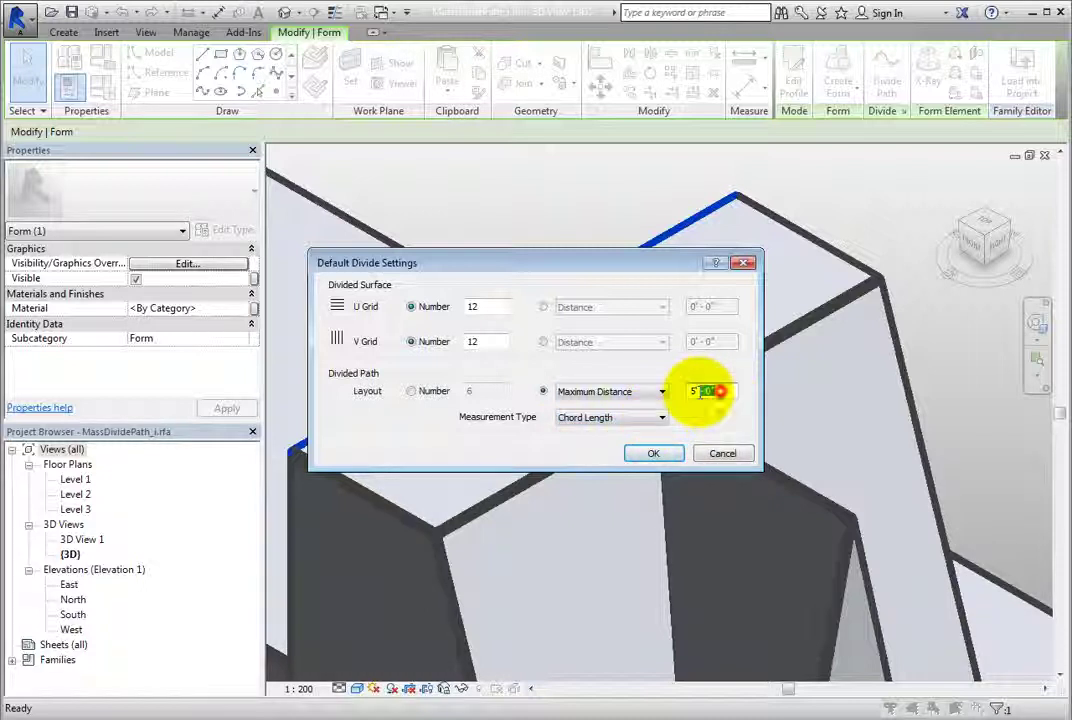
{"action": "left_click", "coordinate": [661, 391]}
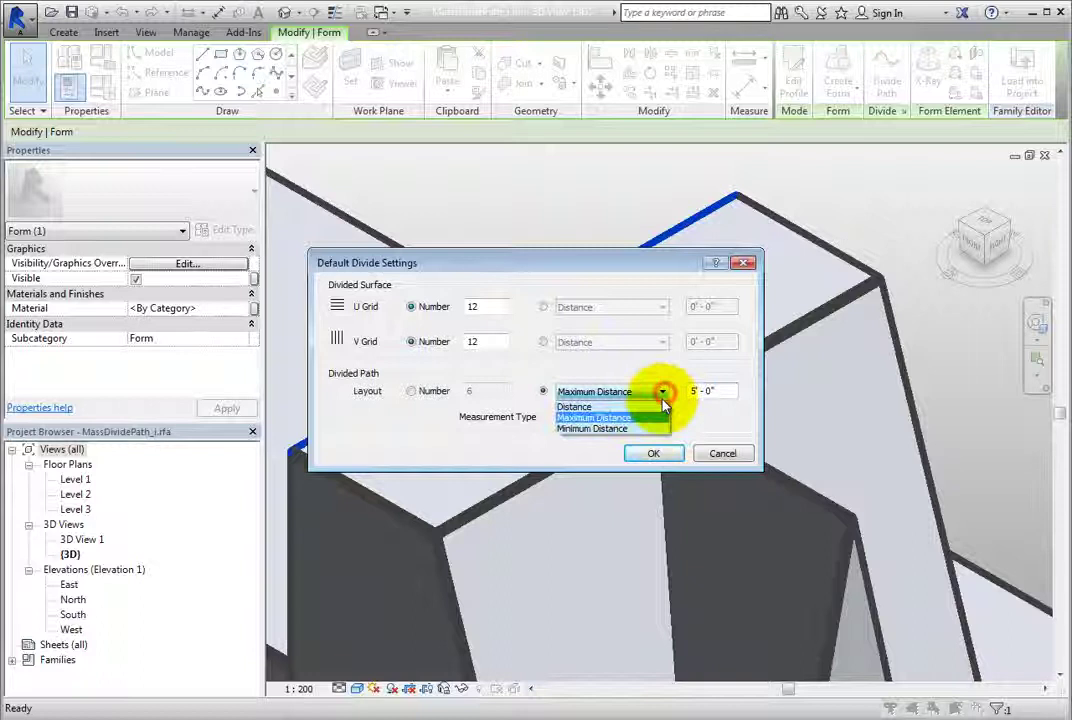
{"action": "left_click", "coordinate": [660, 429]}
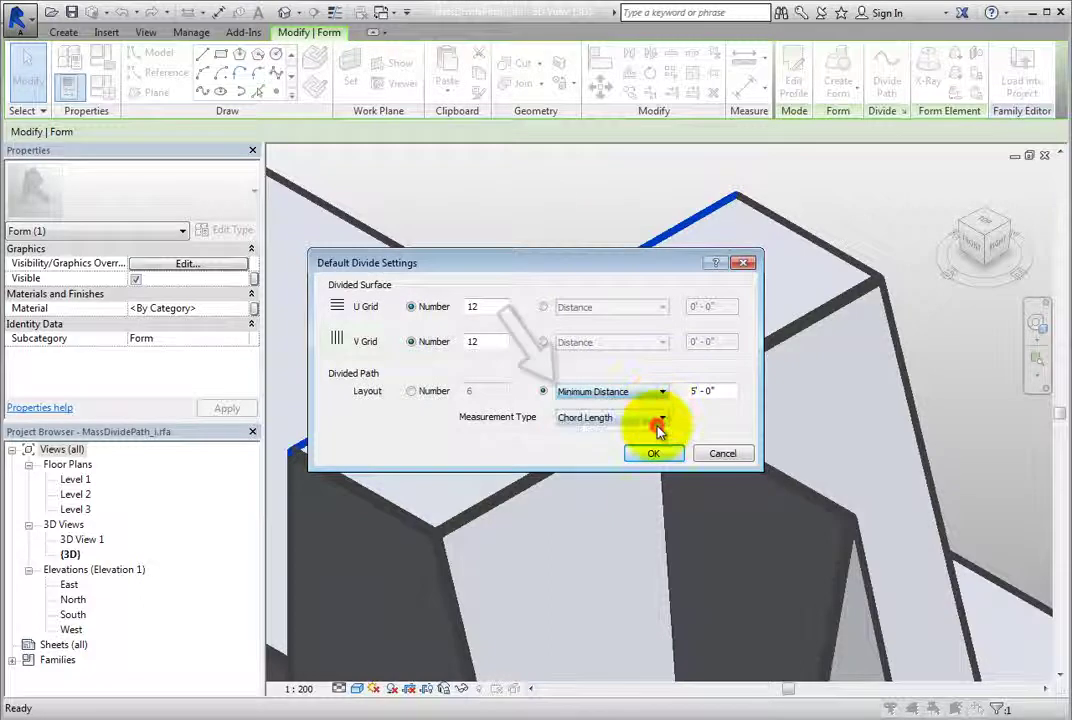
{"action": "double_click", "coordinate": [722, 391]}
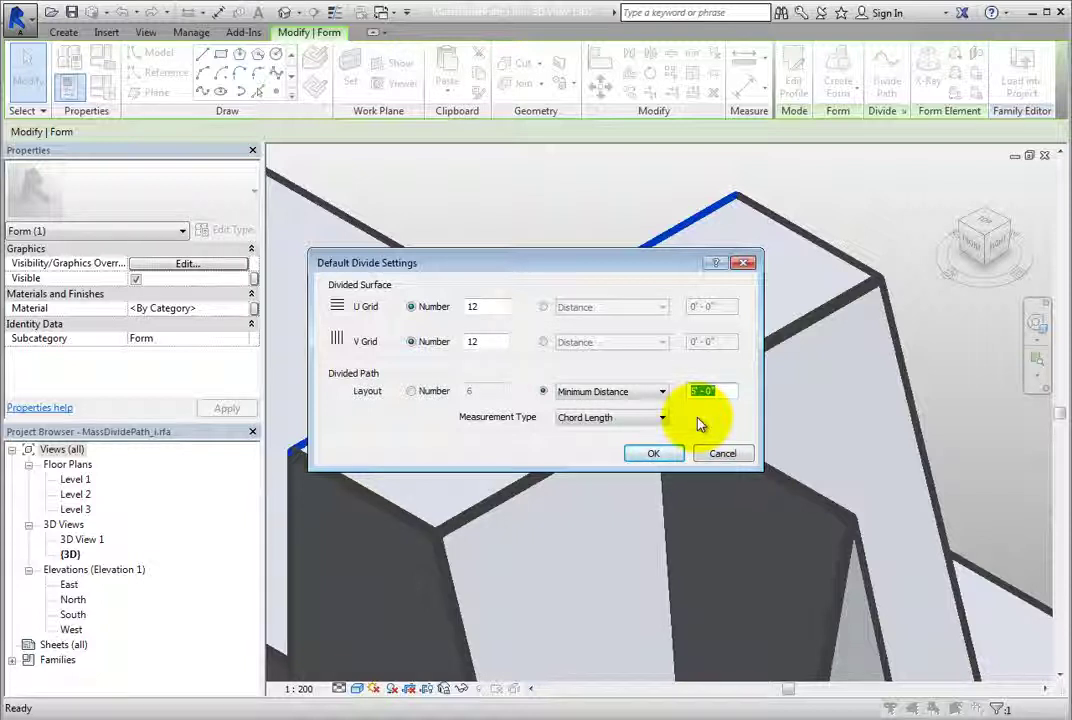
{"action": "left_click", "coordinate": [662, 420]}
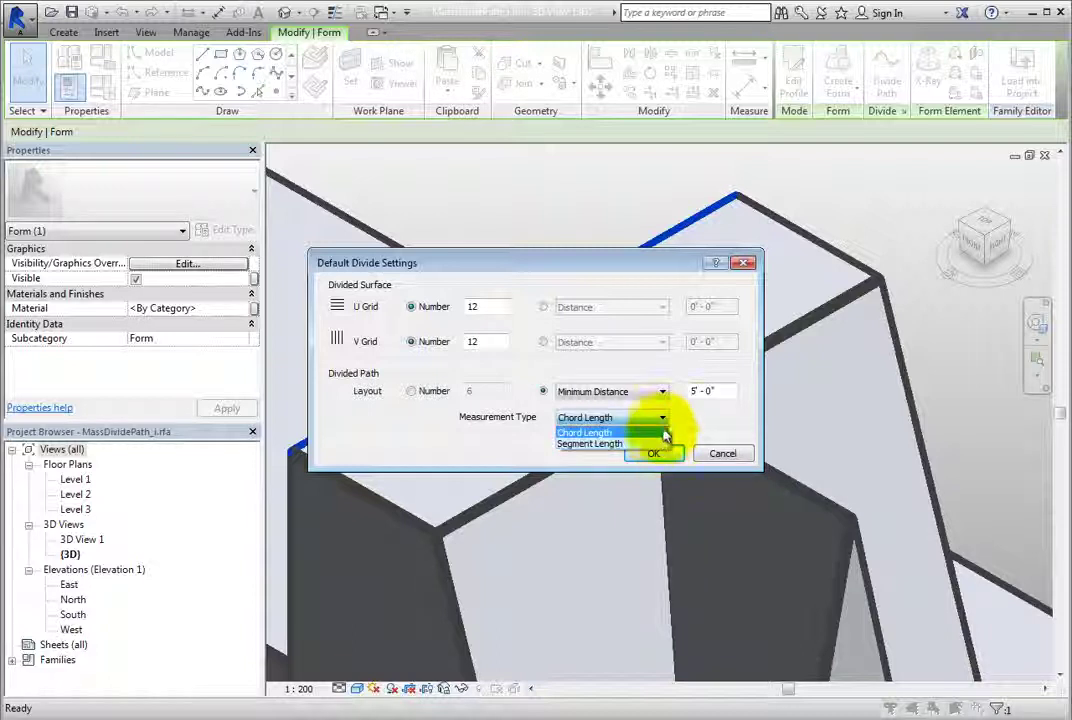
Keep Chord Length, restore the path layout to Number 6, and confirm the divide settings
{"action": "left_click", "coordinate": [662, 431]}
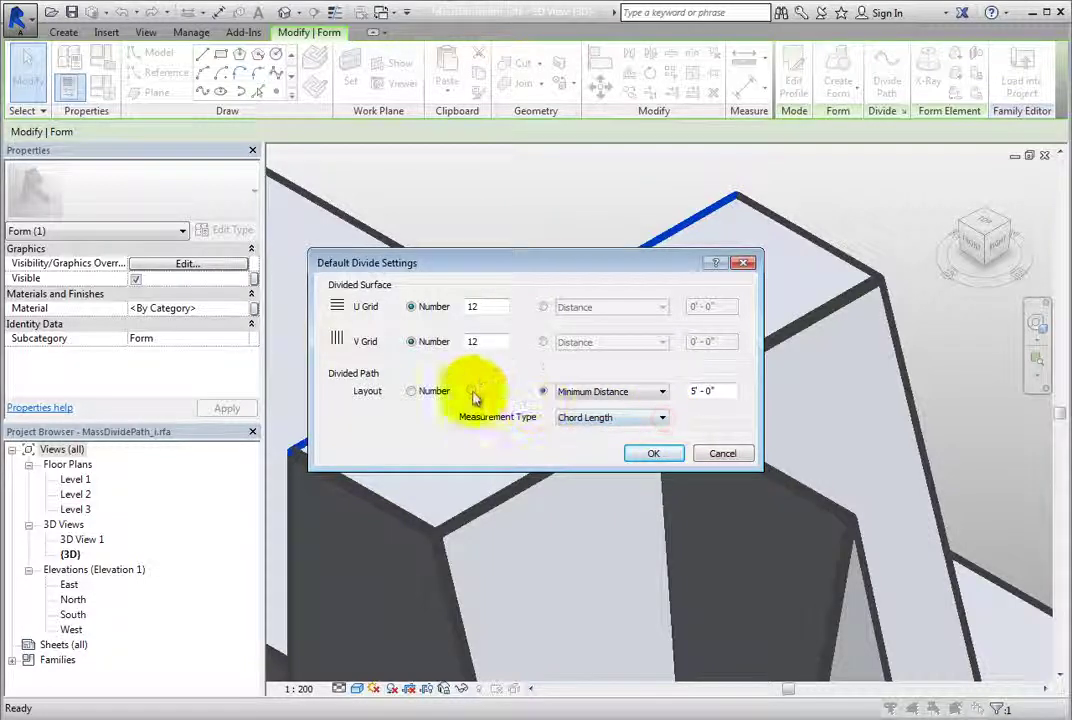
{"action": "left_click", "coordinate": [412, 391]}
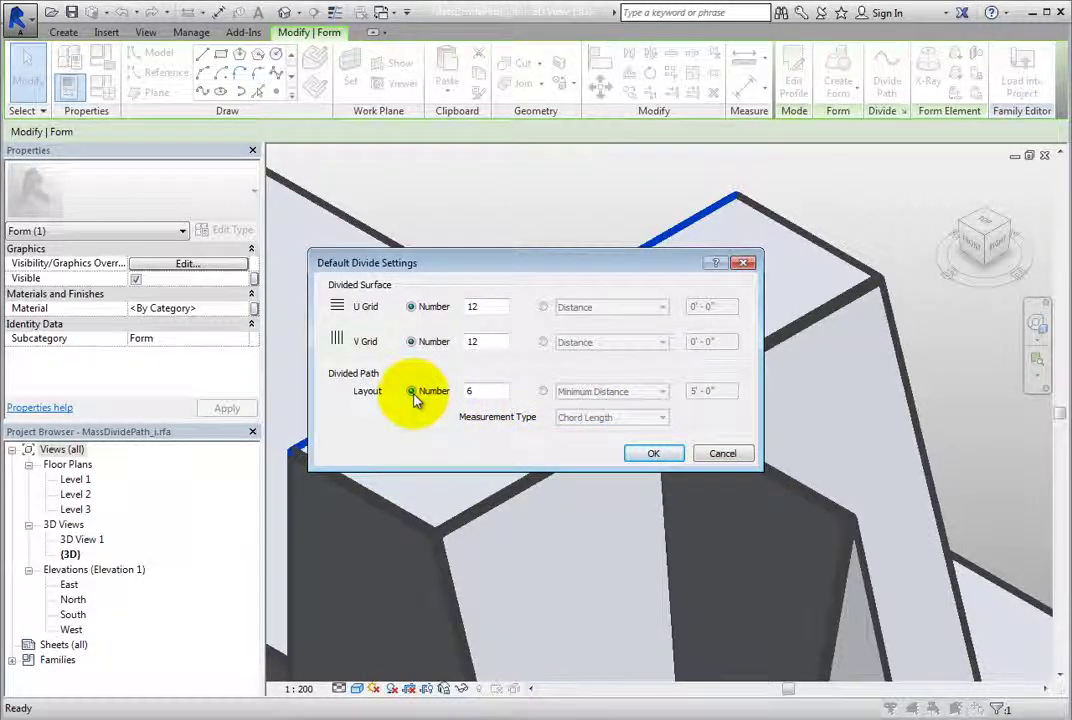
{"action": "left_click", "coordinate": [648, 454]}
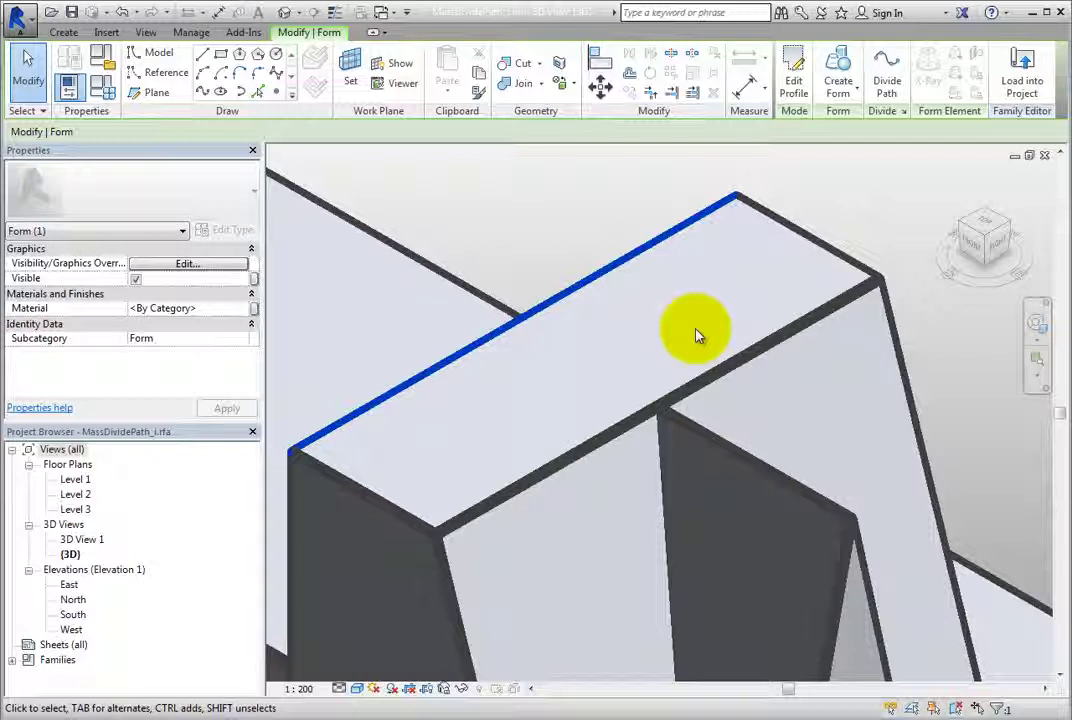
Divide the selected top edge into a 6-node path and orbit out to view the nodes
{"action": "left_click", "coordinate": [888, 90]}
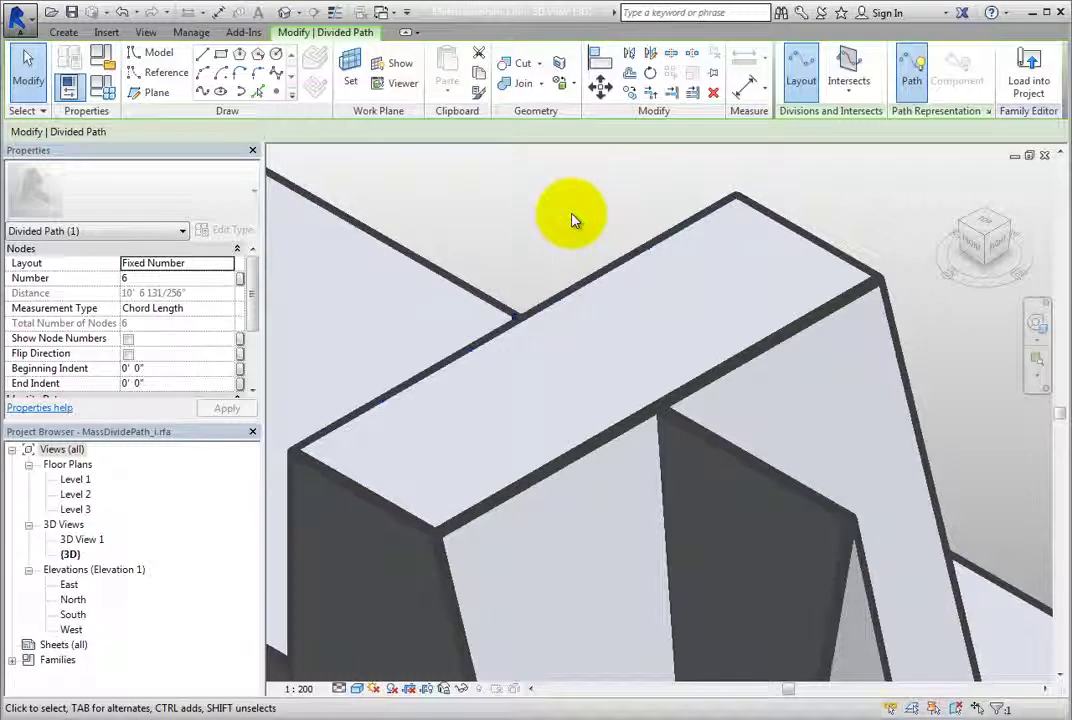
{"action": "middle_click_drag", "start_coordinate": [573, 220], "coordinate": [620, 243], "text": "shift"}
{"action": "scroll", "coordinate": [641, 299], "scroll_direction": "down", "scroll_amount": 4}
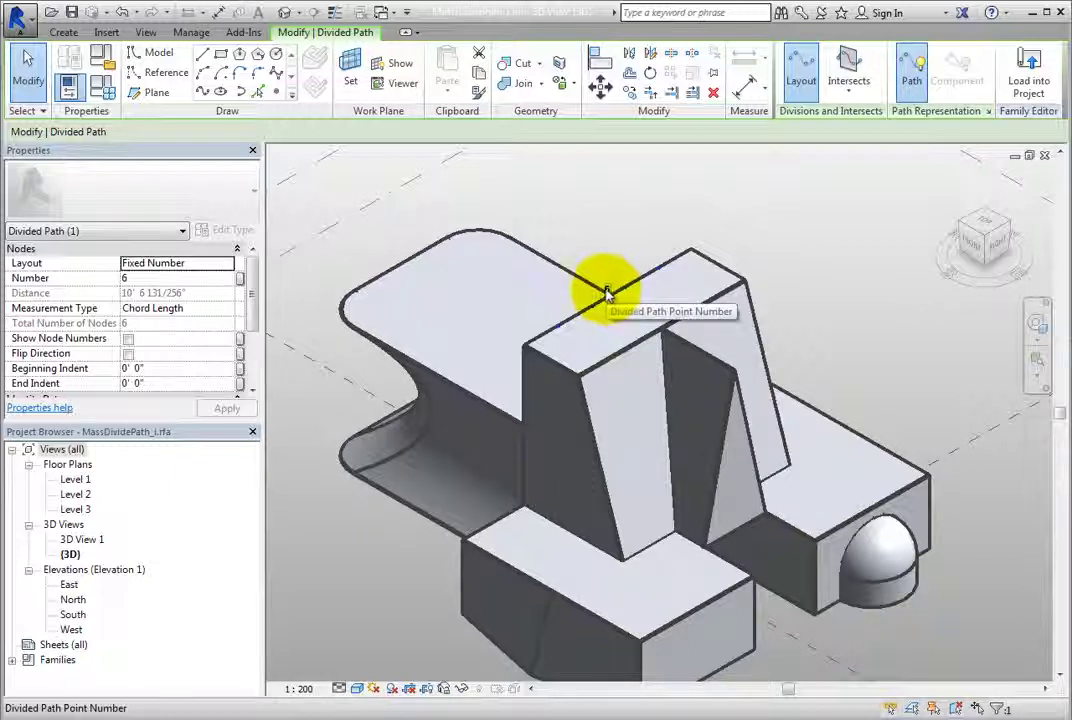
Show thin lines and change the divided path's node count from 6 to 8
{"action": "left_click", "coordinate": [337, 17]}
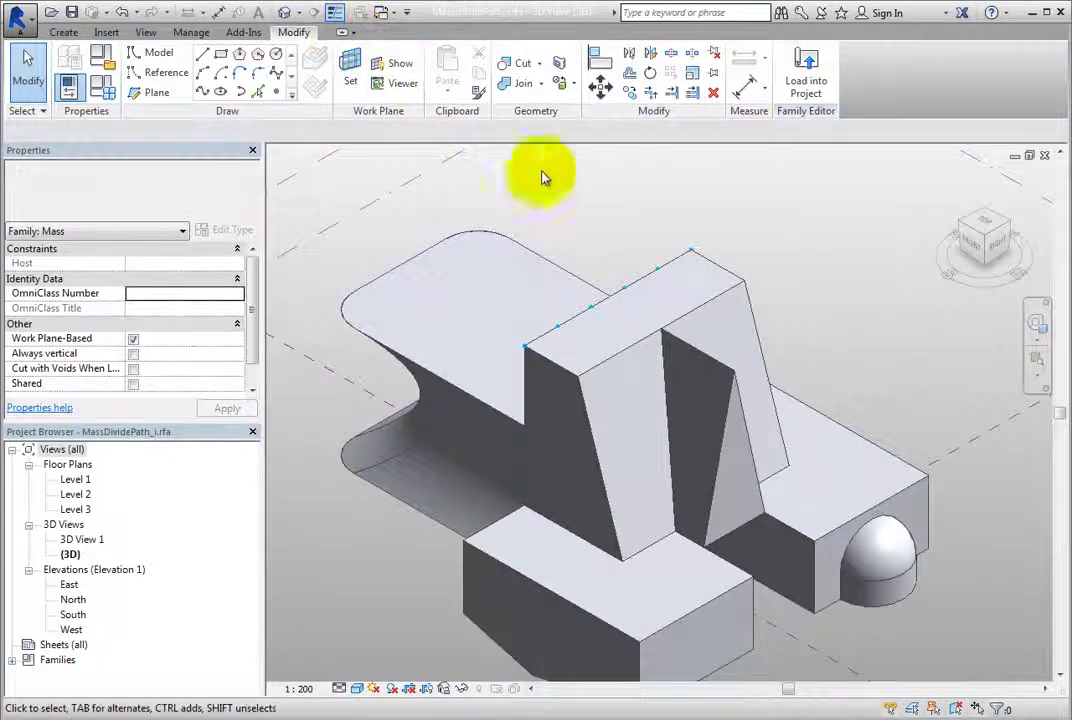
{"action": "left_click", "coordinate": [640, 285]}
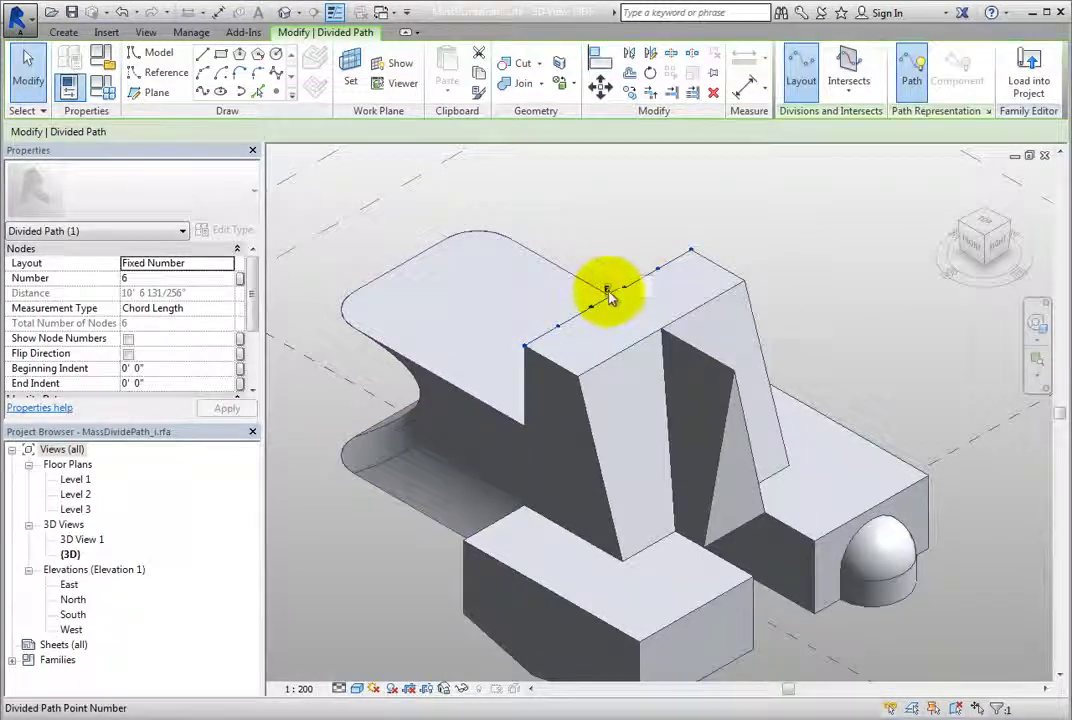
{"action": "left_click", "coordinate": [608, 291]}
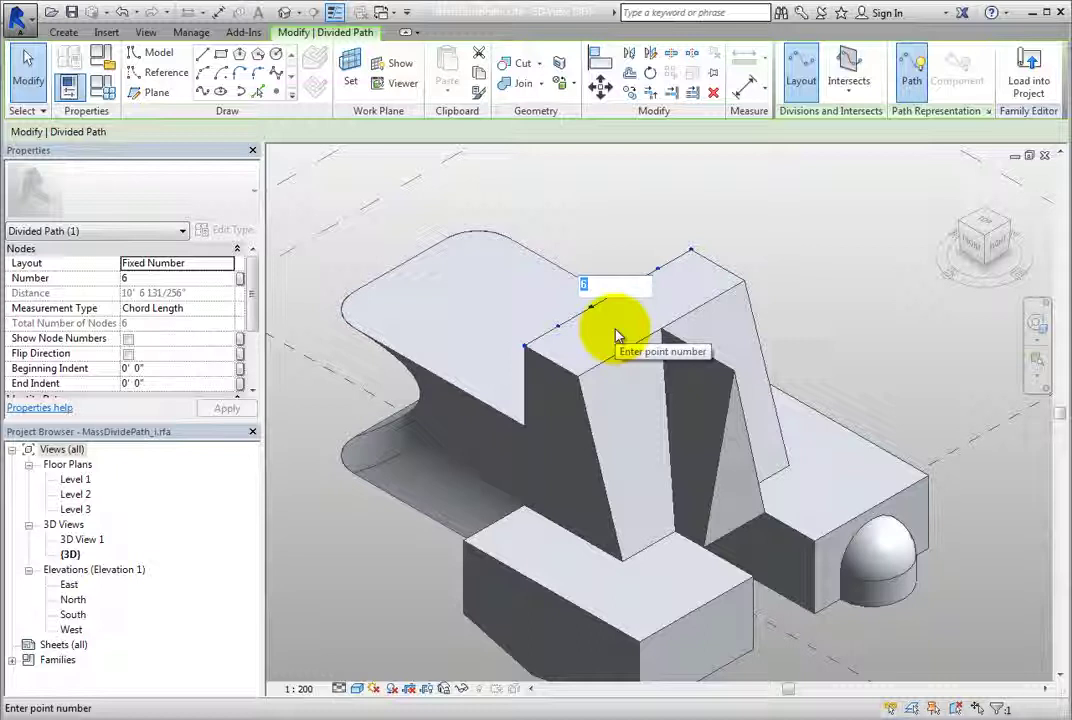
{"action": "type", "text": "8"}
{"action": "key", "text": "Return"}
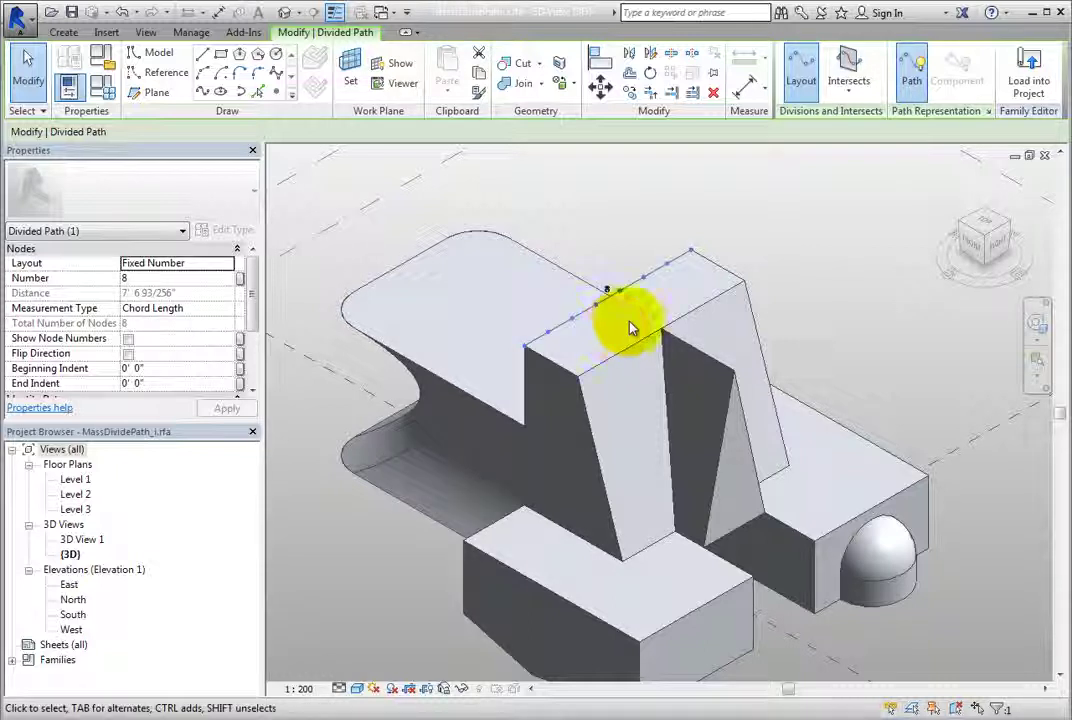
{"action": "scroll", "coordinate": [630, 328], "scroll_direction": "up", "scroll_amount": 3}
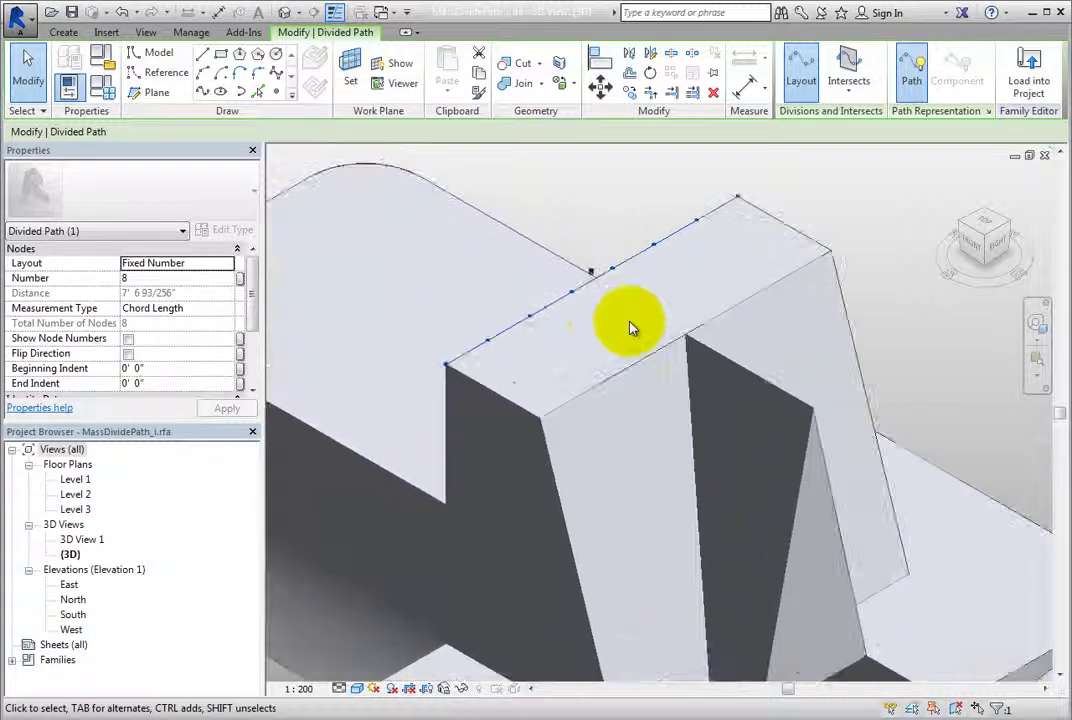
{"action": "left_click", "coordinate": [838, 229]}
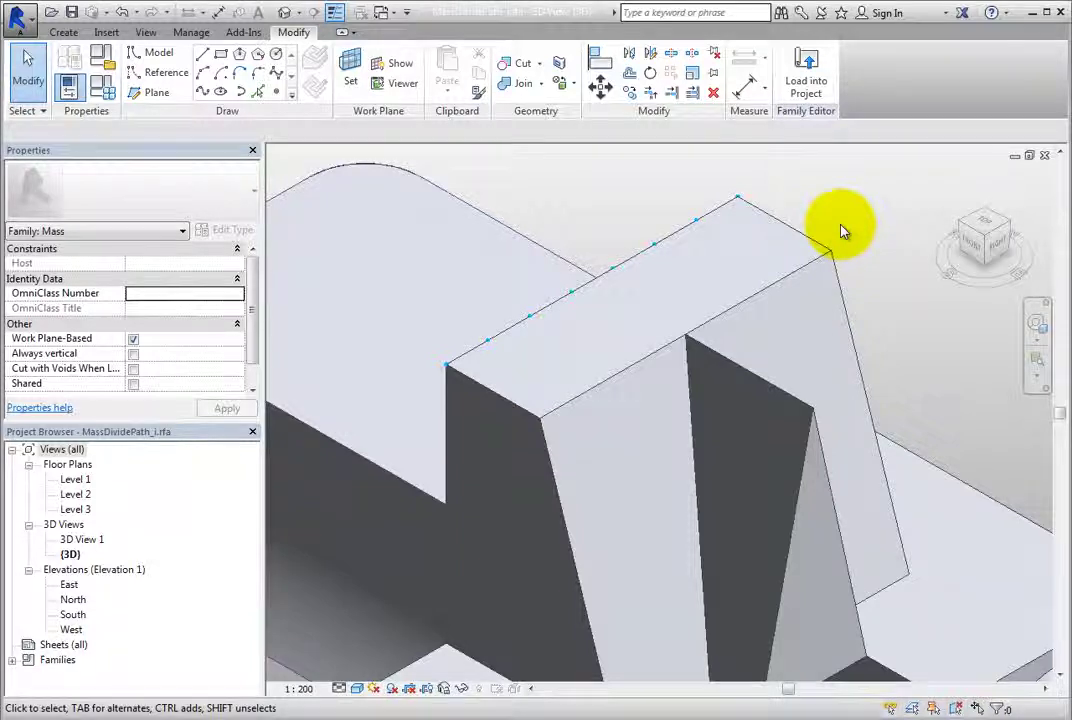
Reselect the divided path and switch its Layout off, removing all nodes
{"action": "scroll", "coordinate": [840, 230], "scroll_direction": "down", "scroll_amount": 5}
{"action": "scroll", "coordinate": [840, 230], "scroll_direction": "down", "scroll_amount": 3}
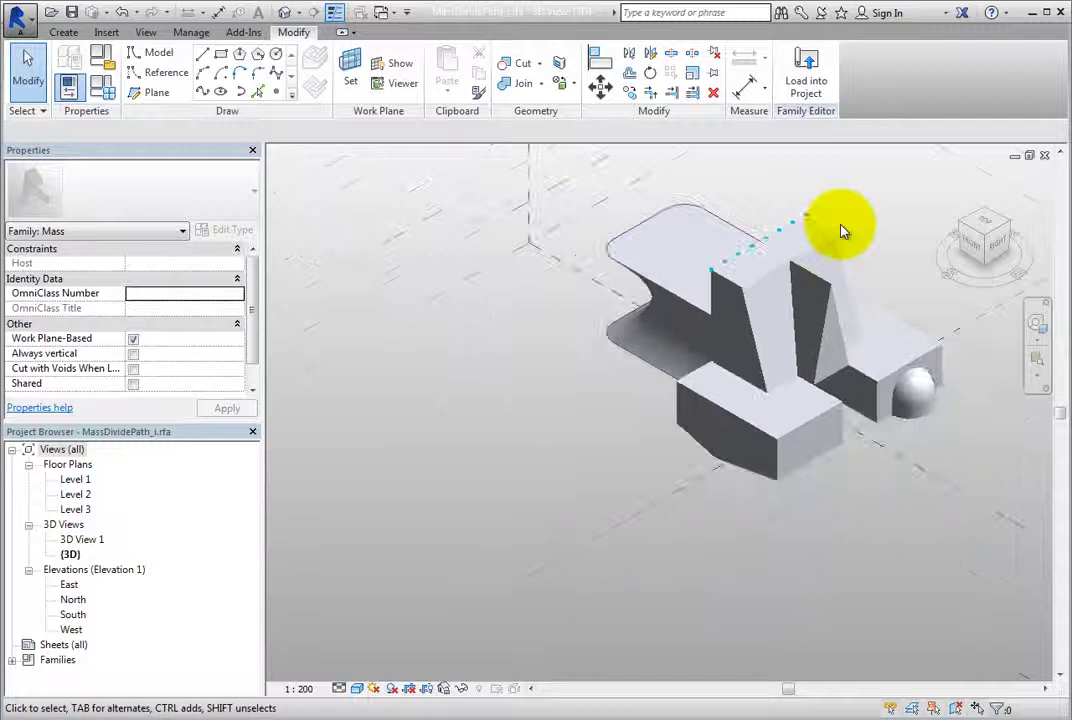
{"action": "scroll", "coordinate": [840, 230], "scroll_direction": "up", "scroll_amount": 5}
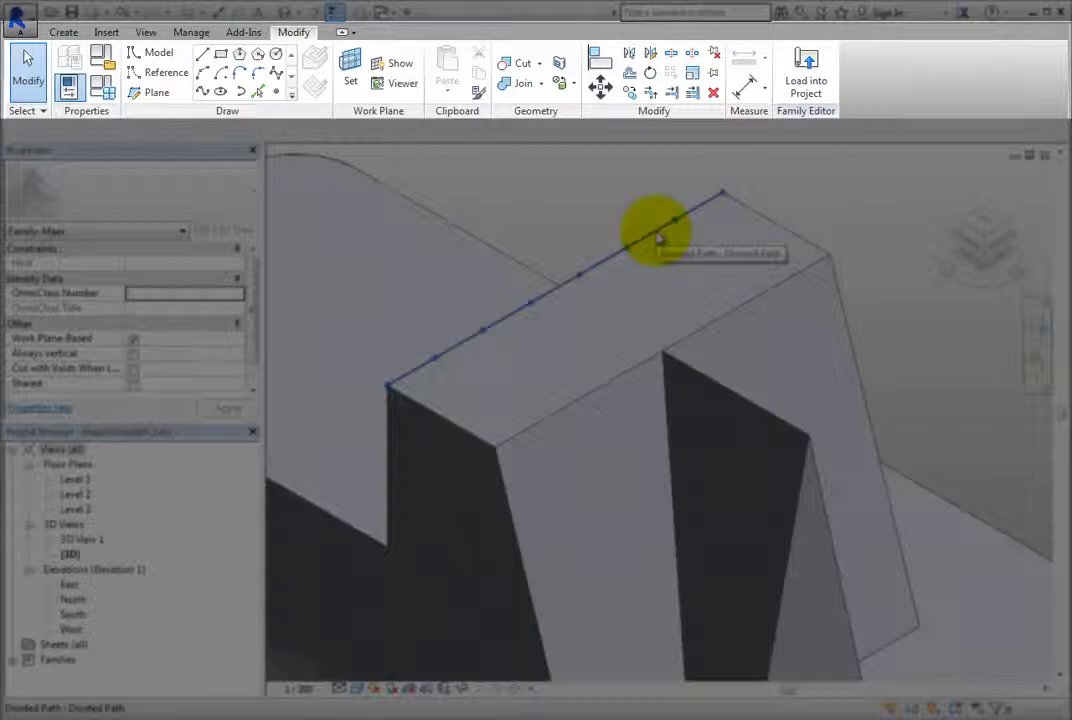
{"action": "left_click", "coordinate": [659, 237]}
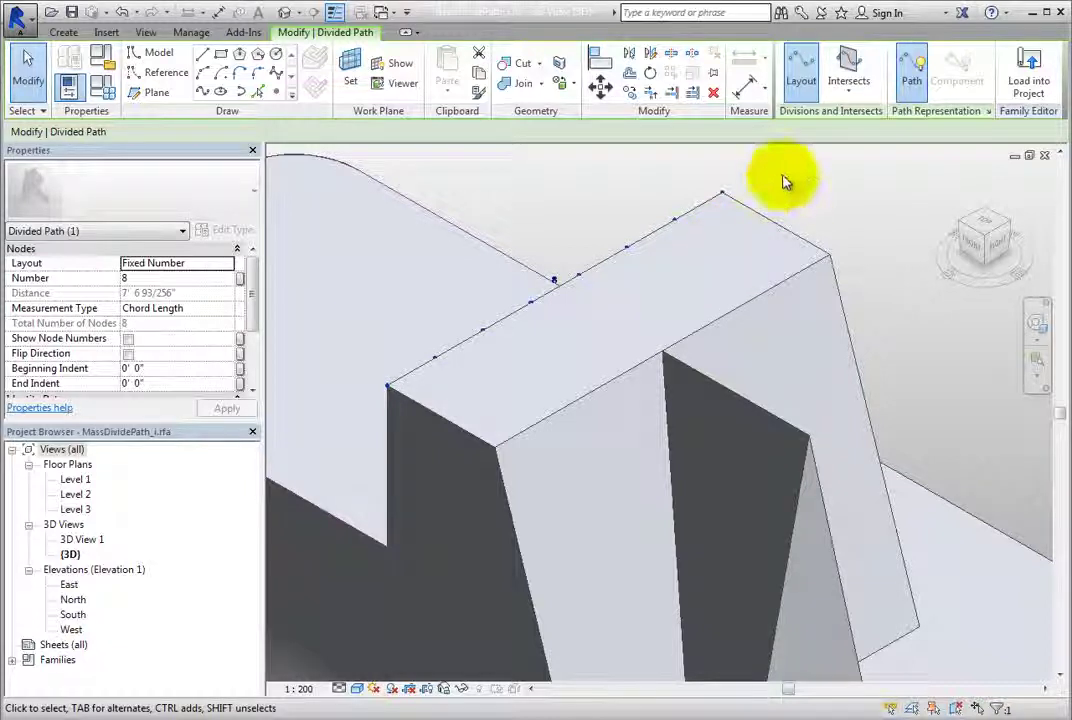
{"action": "left_click", "coordinate": [802, 80]}
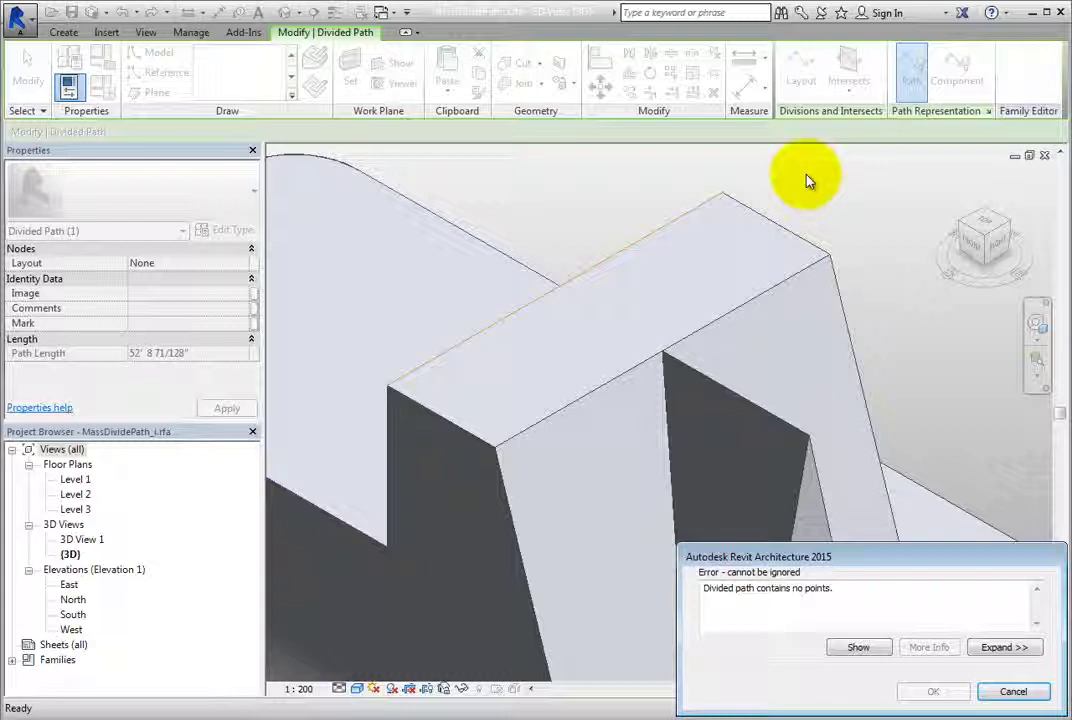
Cancel the error to keep the 8 nodes, then inspect the path's Intersects options
{"action": "left_click", "coordinate": [1013, 691]}
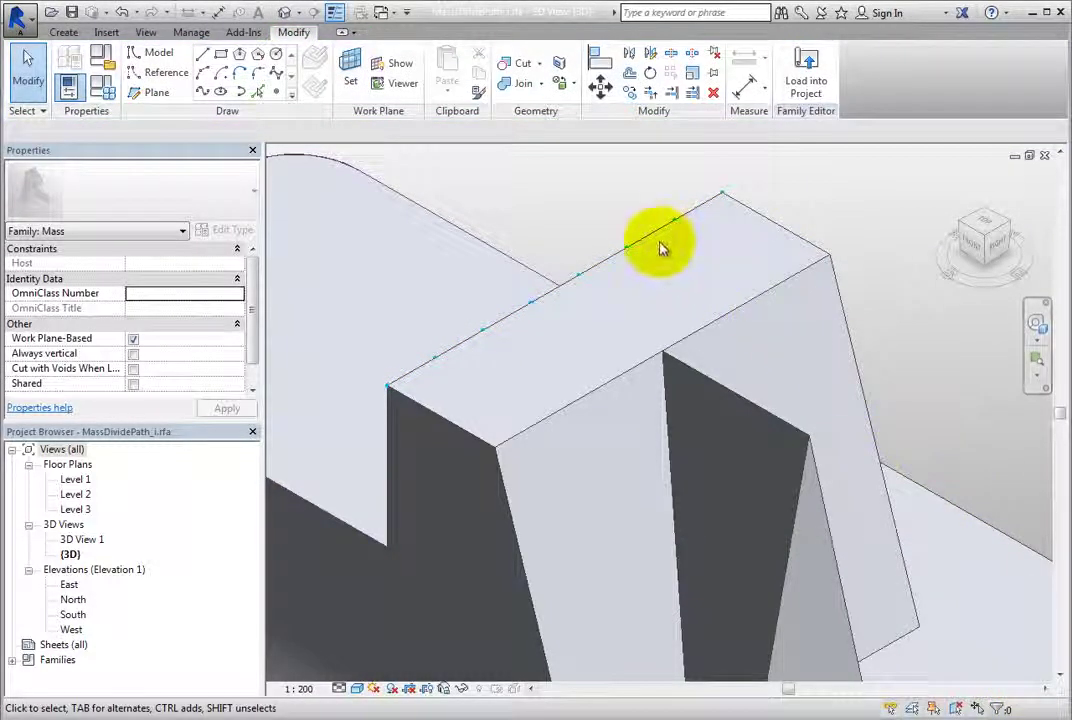
{"action": "left_click", "coordinate": [650, 235]}
{"action": "left_click", "coordinate": [846, 92]}
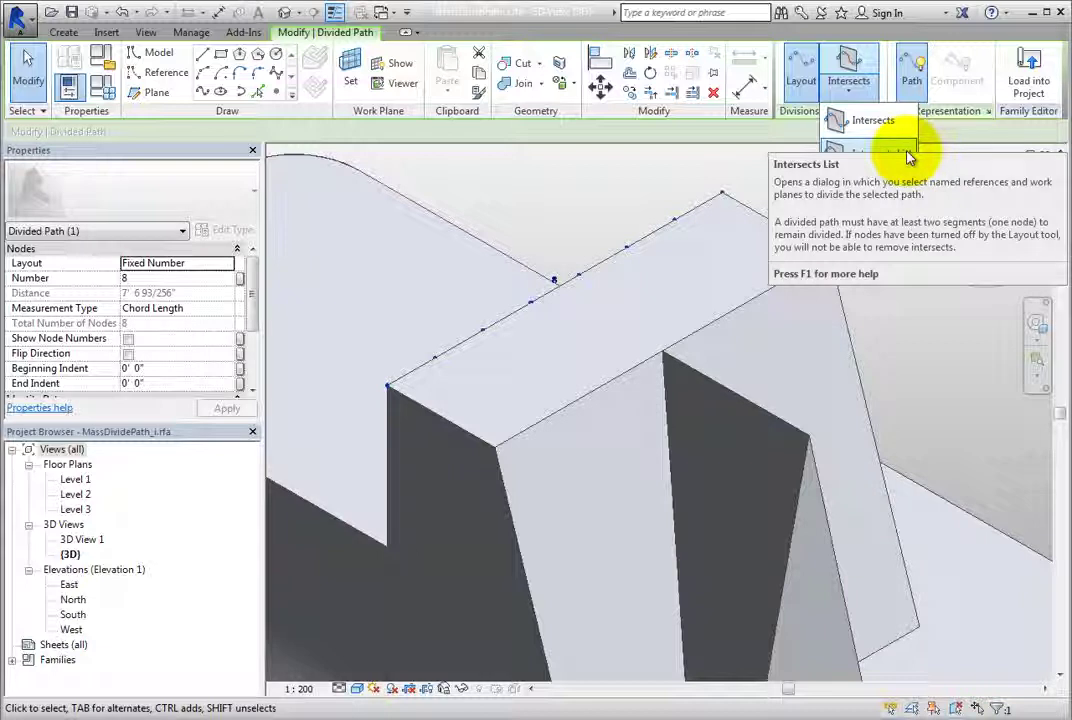
{"action": "left_click", "coordinate": [849, 85]}
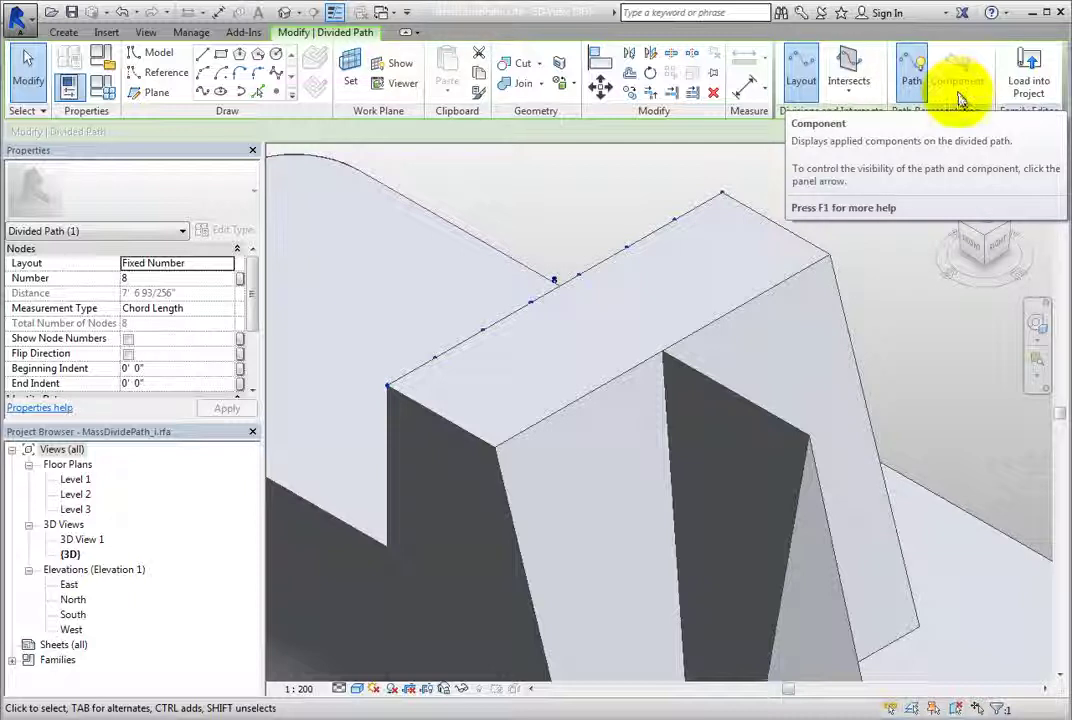
Uncheck Nodes in the divided path's Path Representation settings and apply it
{"action": "left_click", "coordinate": [988, 112]}
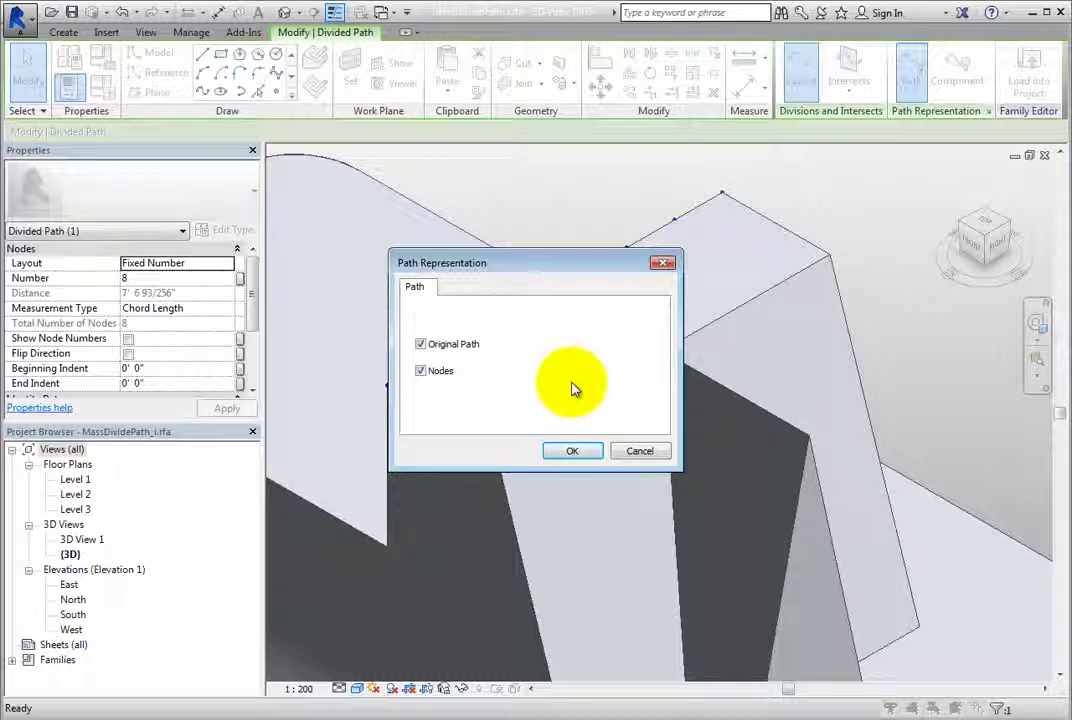
{"action": "left_click", "coordinate": [421, 371]}
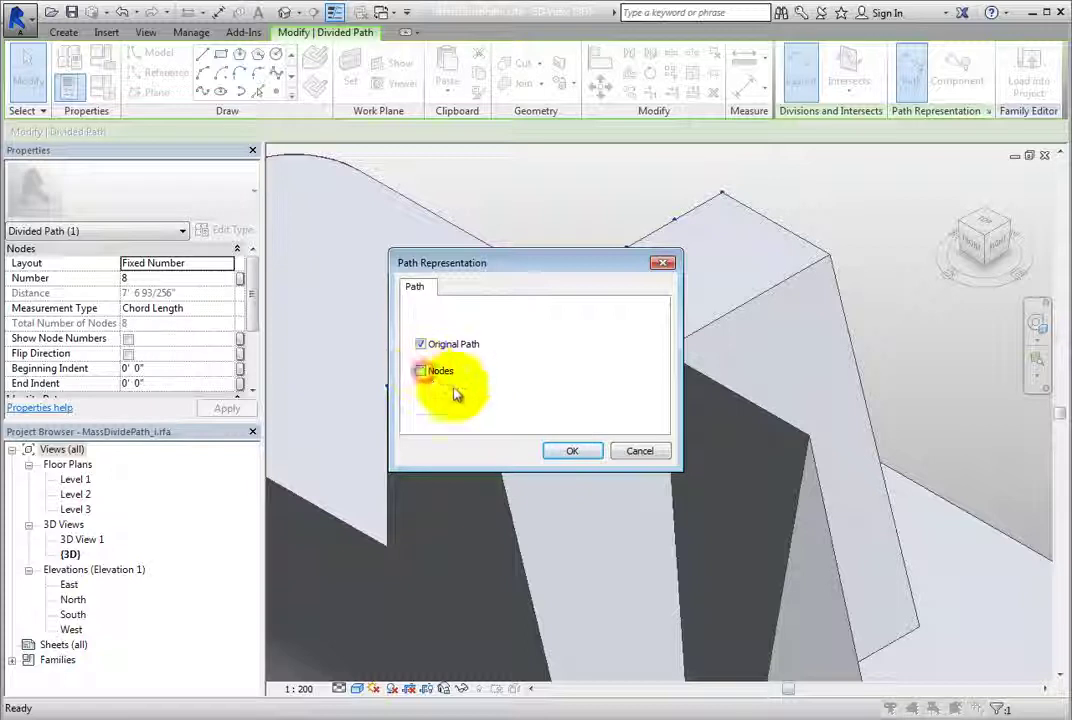
{"action": "left_click", "coordinate": [568, 449]}
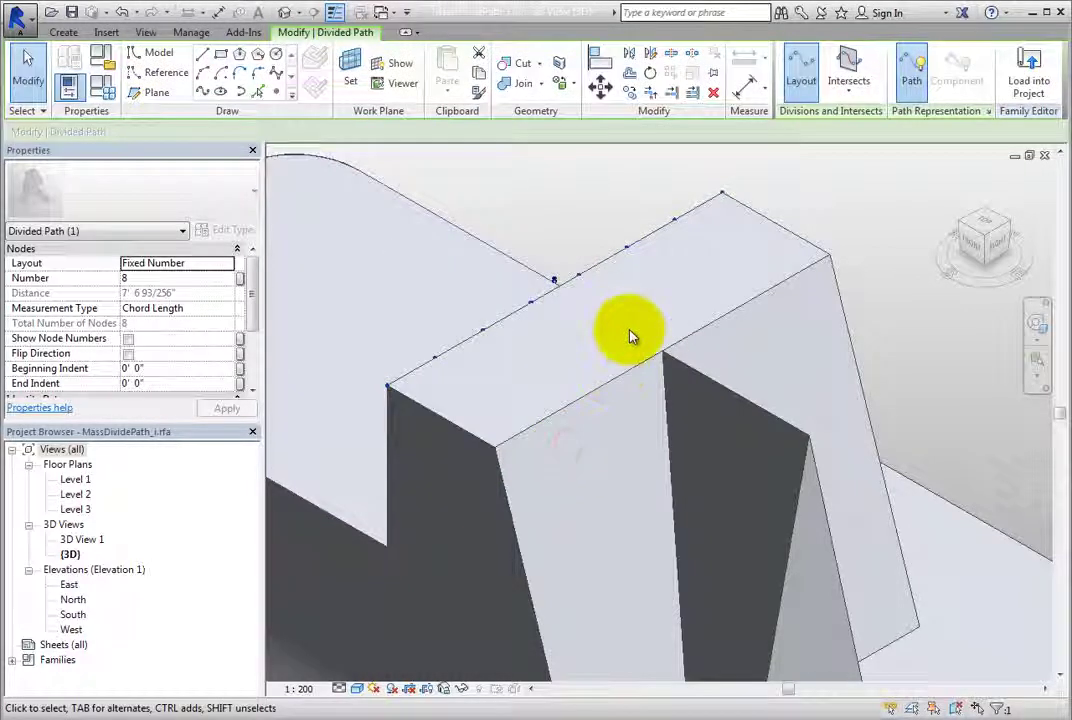
{"action": "left_click", "coordinate": [810, 222]}
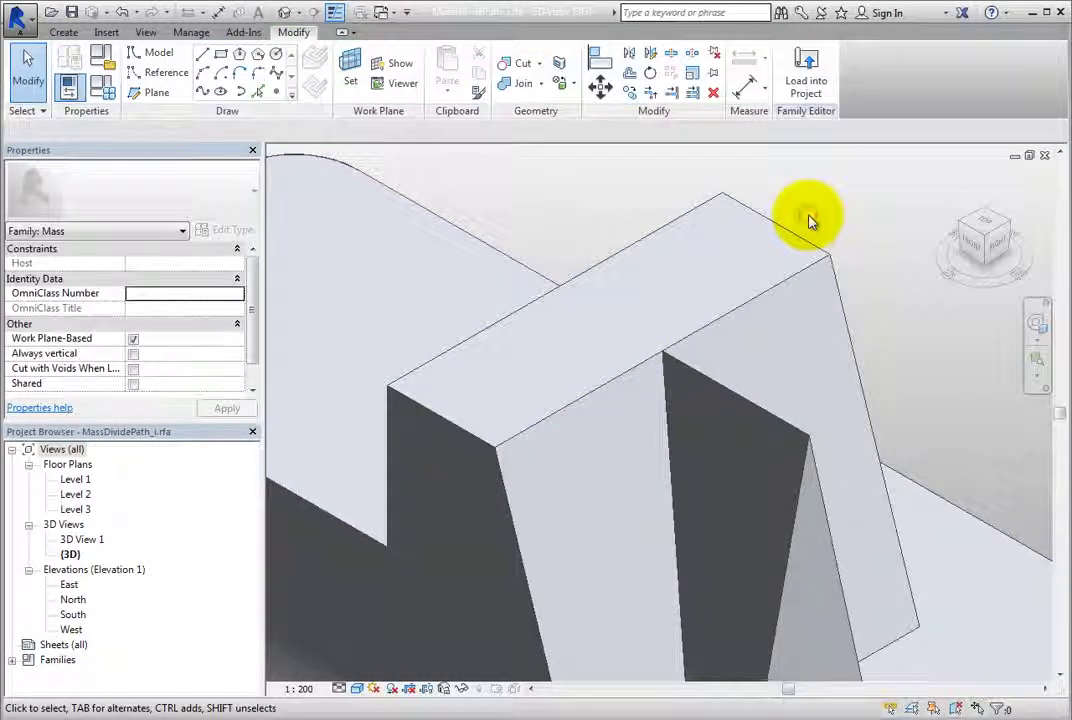
{"action": "left_click", "coordinate": [686, 222]}
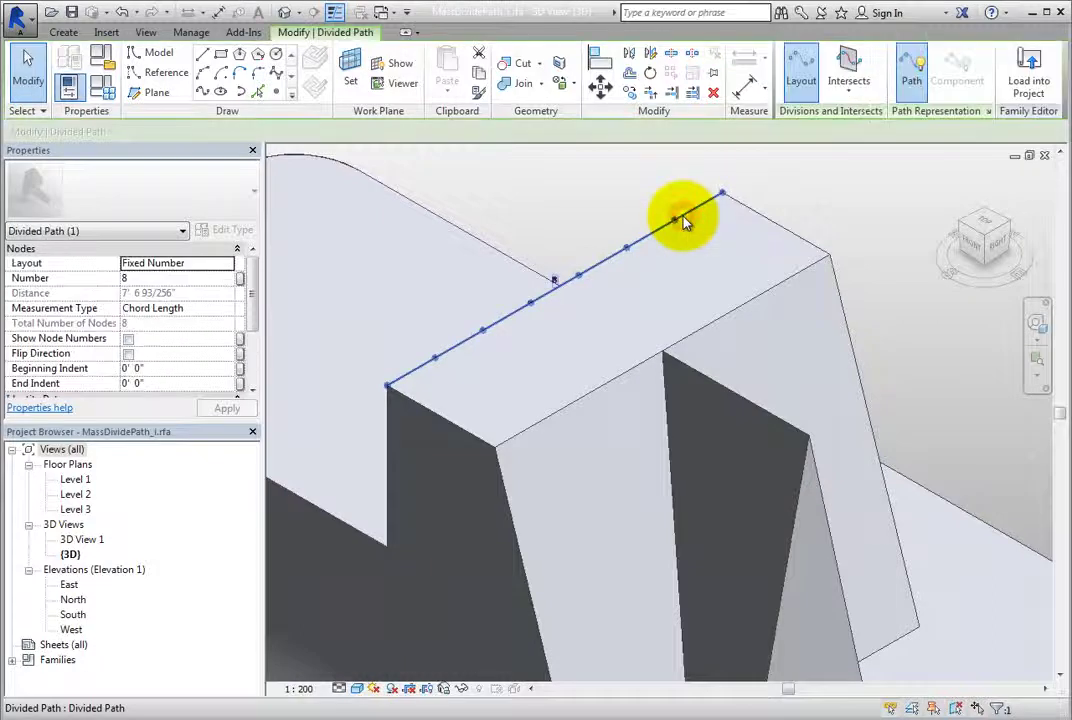
Re-enable Nodes in the Path Representation settings so the 8 nodes display again
{"action": "left_click", "coordinate": [987, 114]}
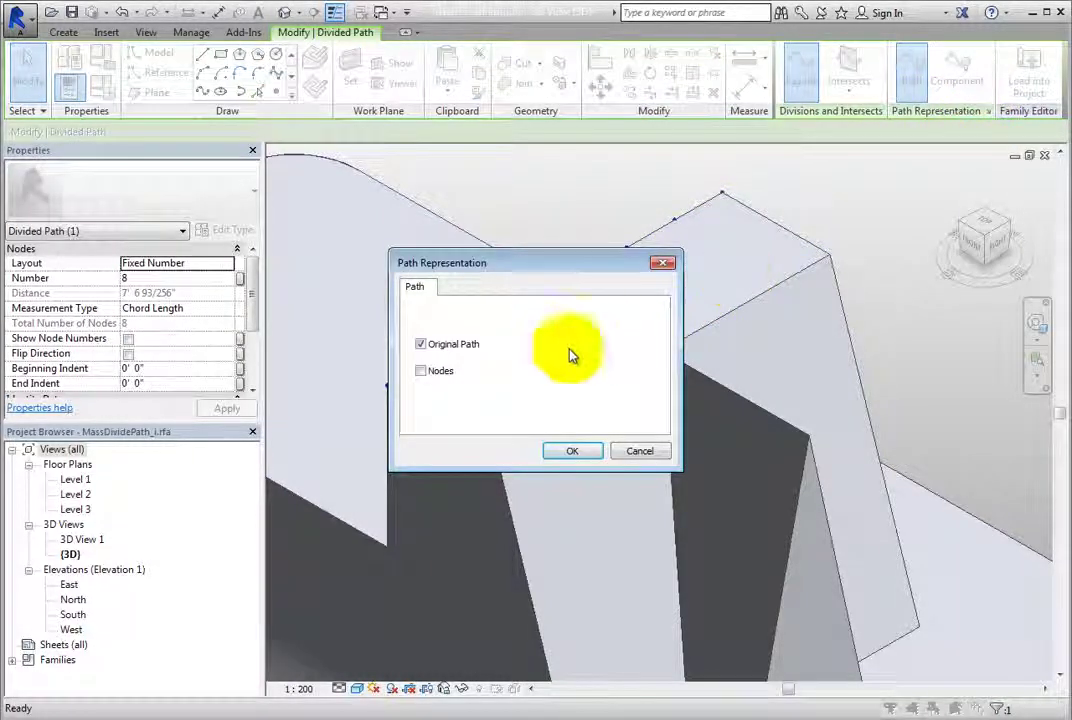
{"action": "left_click", "coordinate": [421, 371]}
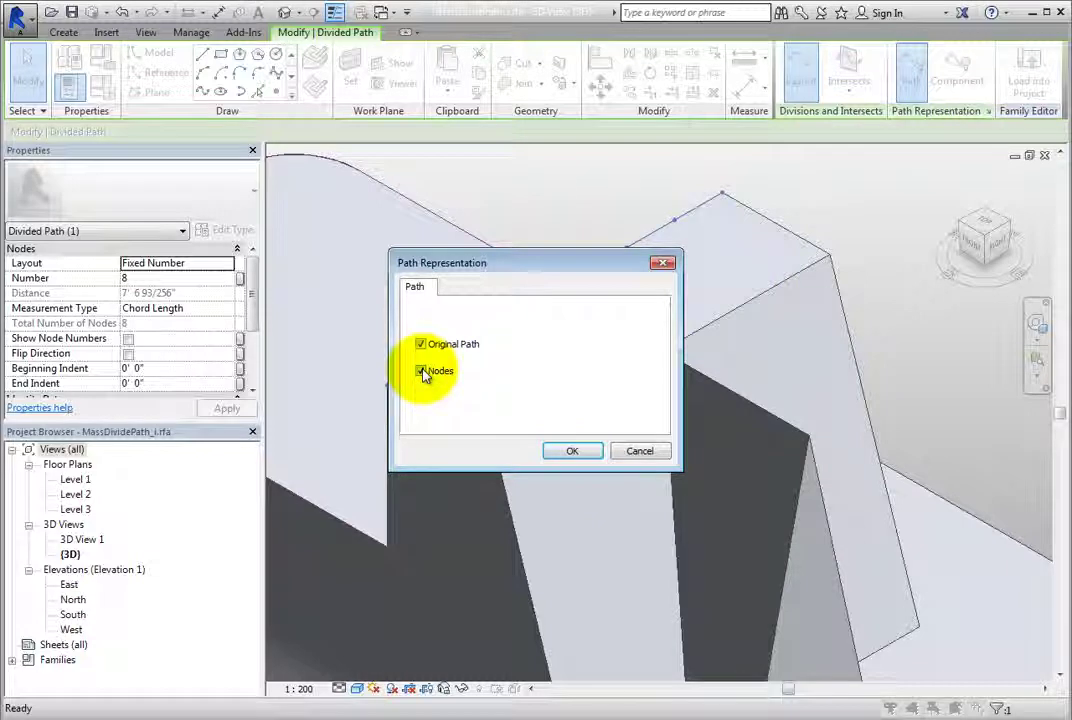
{"action": "left_click", "coordinate": [566, 452]}
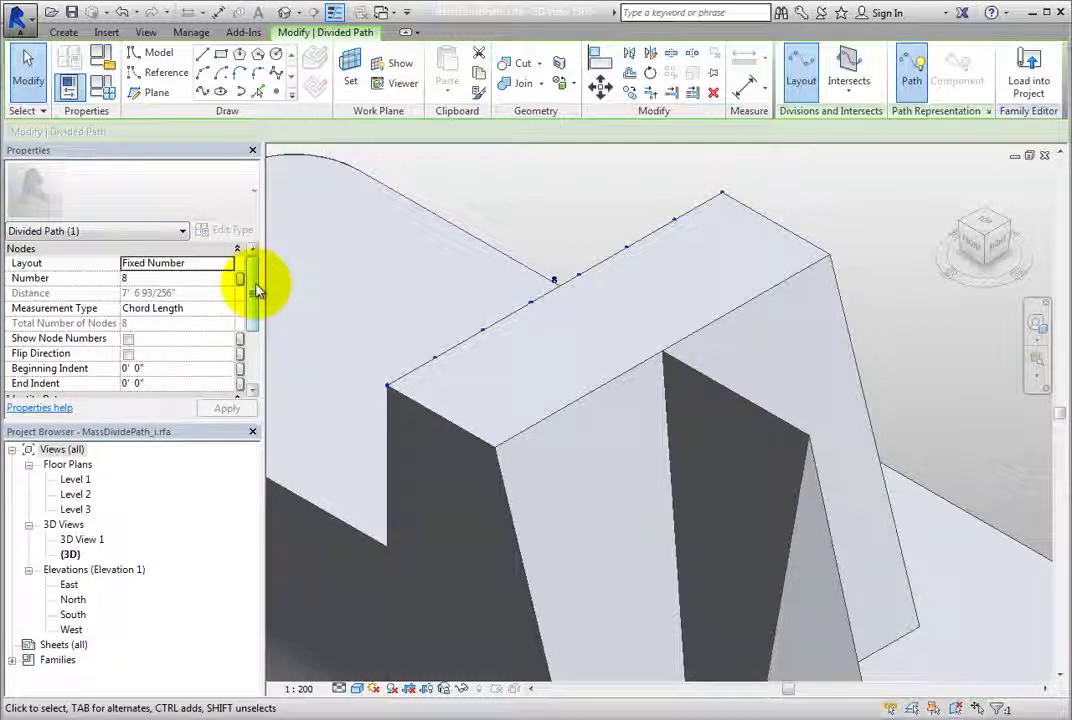
Review the divided path's Layout options, keeping Fixed Number and checking the node Number
{"action": "left_click", "coordinate": [191, 263]}
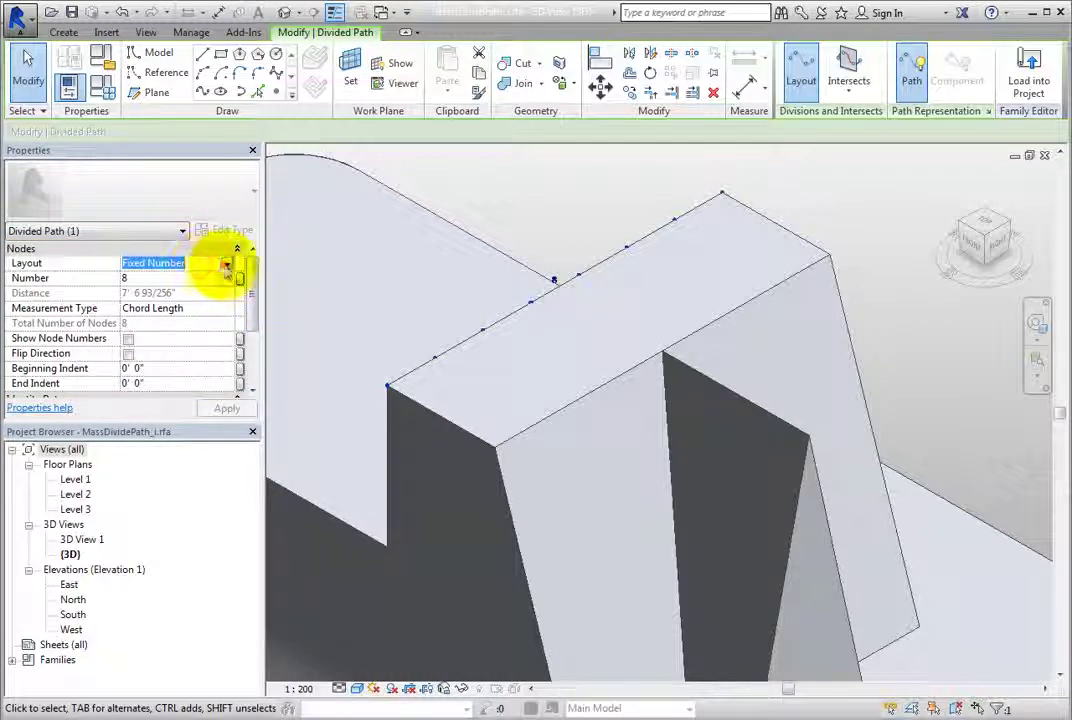
{"action": "left_click", "coordinate": [227, 266]}
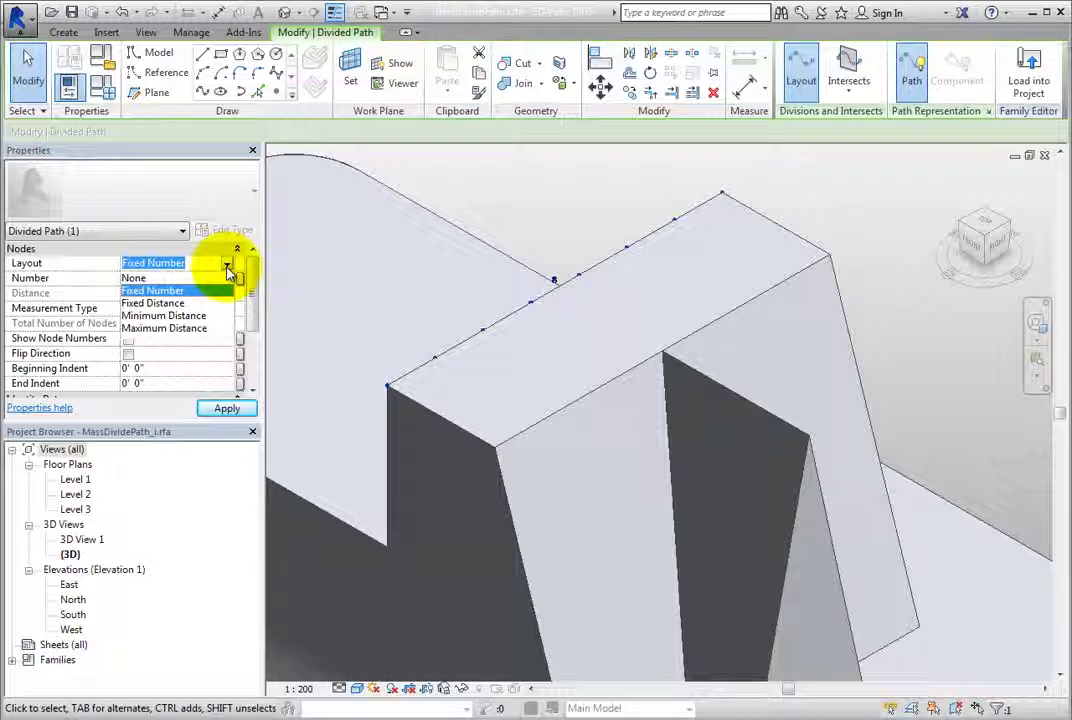
{"action": "left_click", "coordinate": [228, 272]}
{"action": "left_click", "coordinate": [207, 277]}
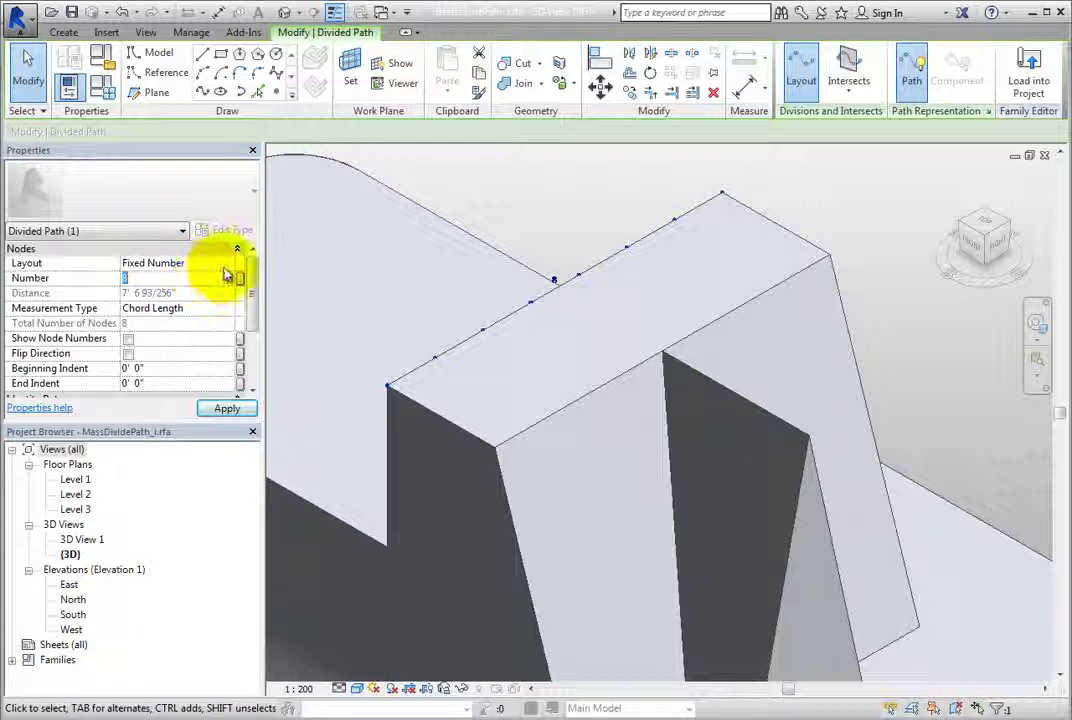
Switch Layout to Fixed Distance and inspect the 7' 6 93/256" Distance and Beginning justification options
{"action": "left_click", "coordinate": [226, 263]}
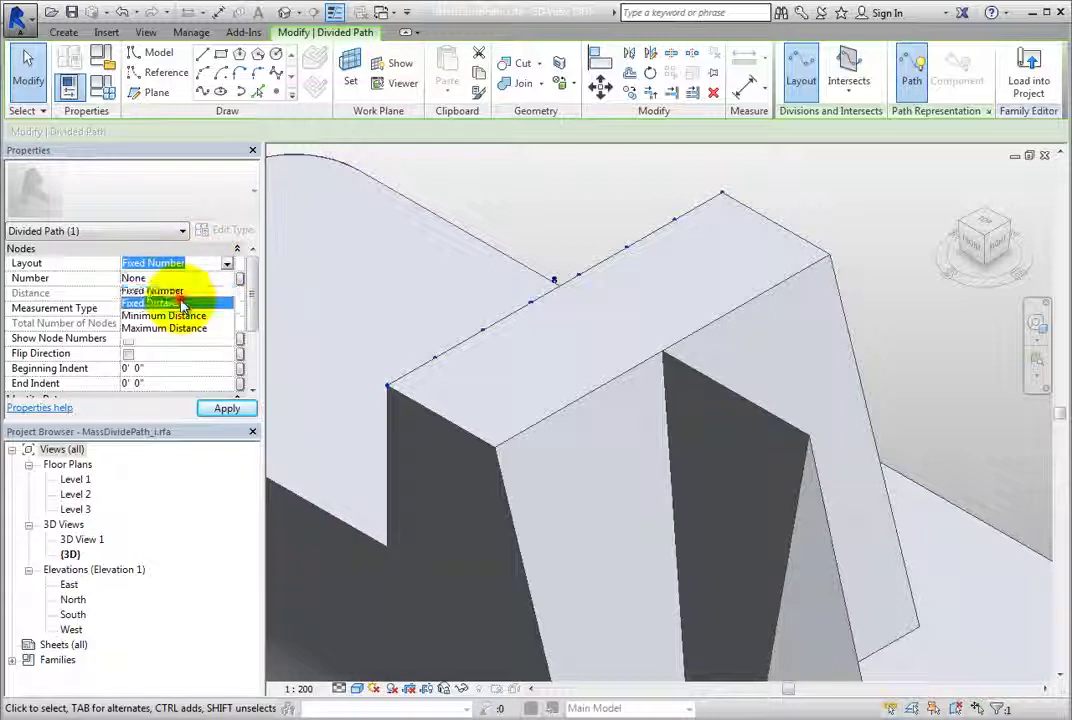
{"action": "left_click", "coordinate": [180, 303]}
{"action": "left_click", "coordinate": [206, 293]}
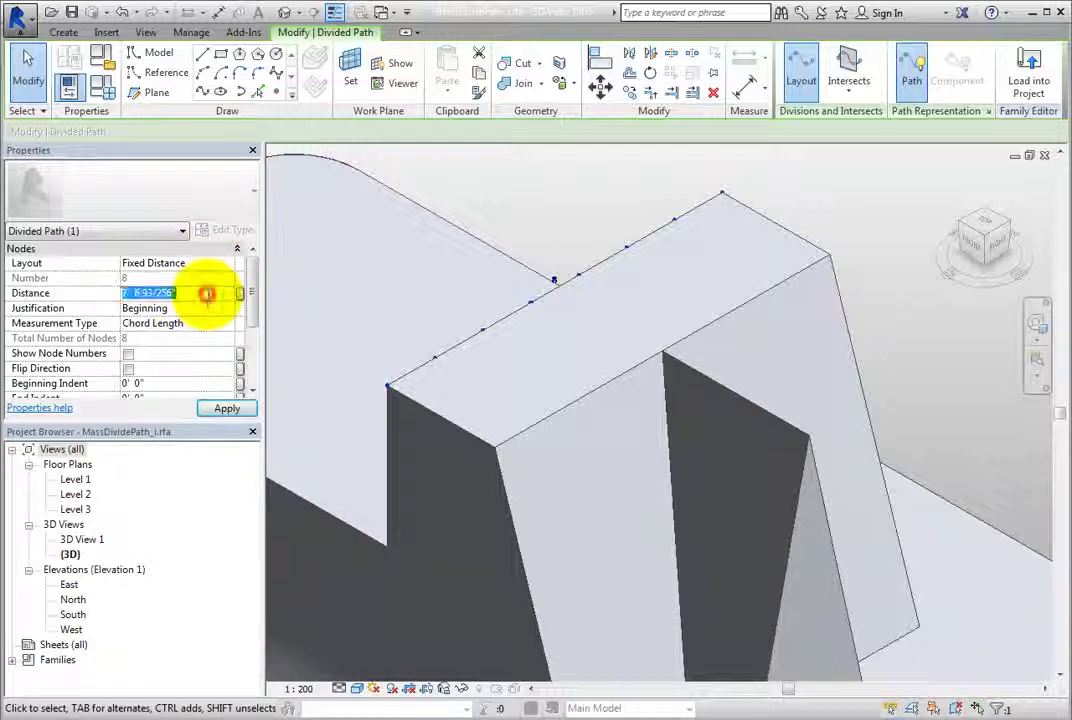
{"action": "left_click", "coordinate": [203, 308]}
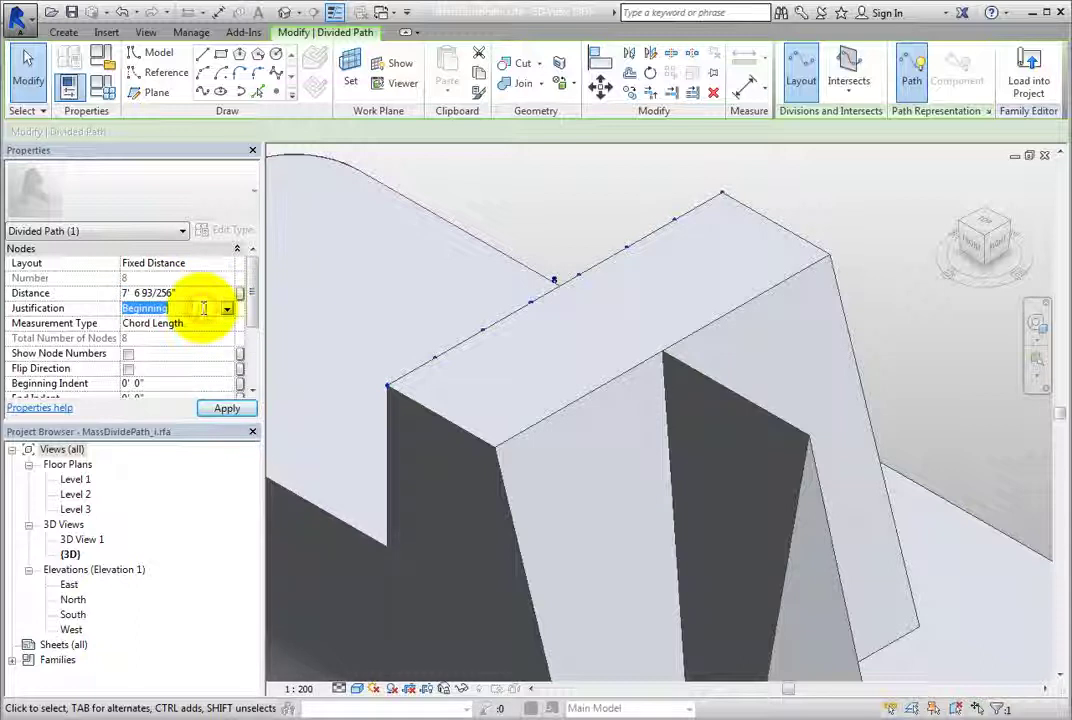
{"action": "left_click", "coordinate": [228, 309]}
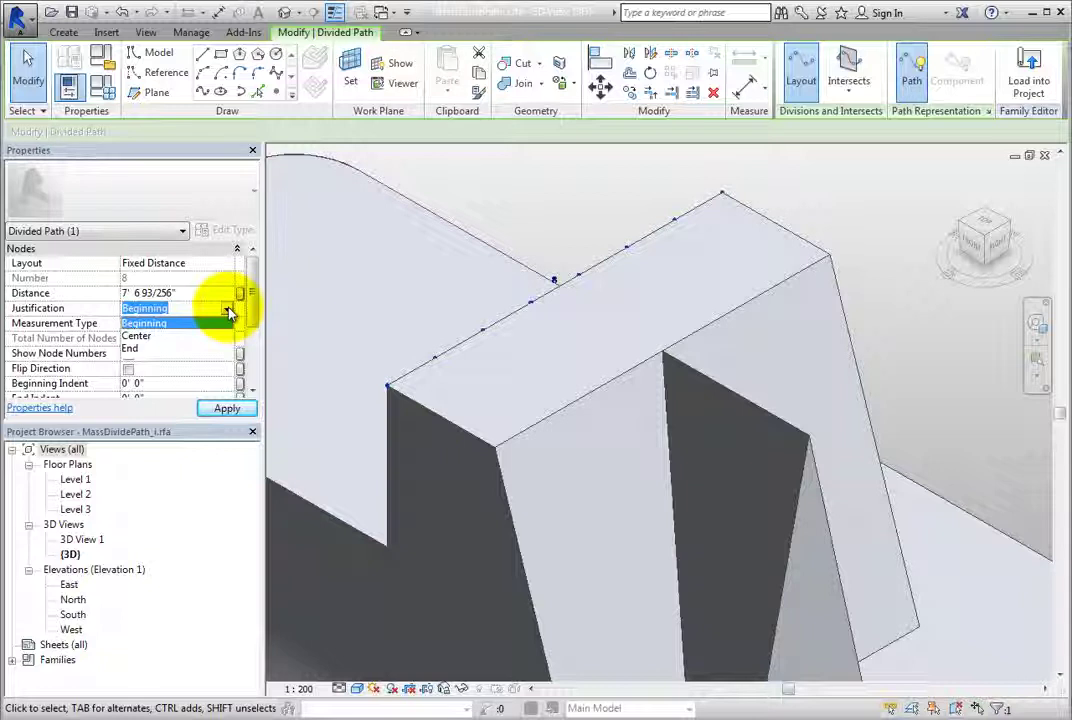
Keep Beginning justification and change the Layout to Minimum Distance, checking its spacing value
{"action": "left_click", "coordinate": [229, 313]}
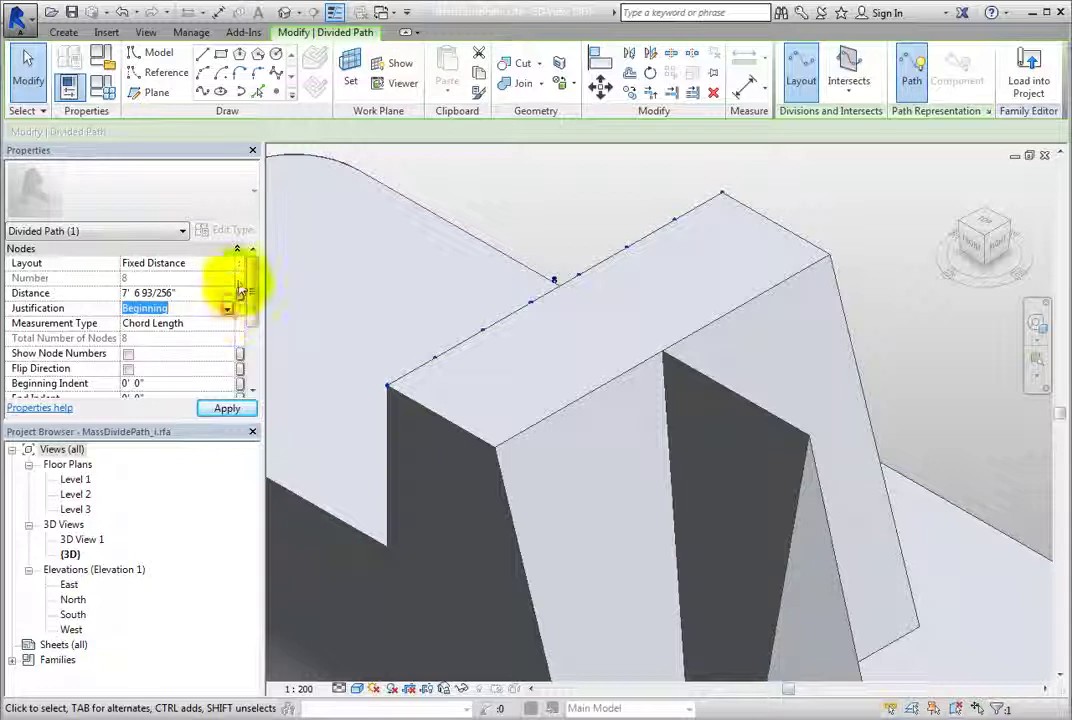
{"action": "left_click", "coordinate": [229, 265]}
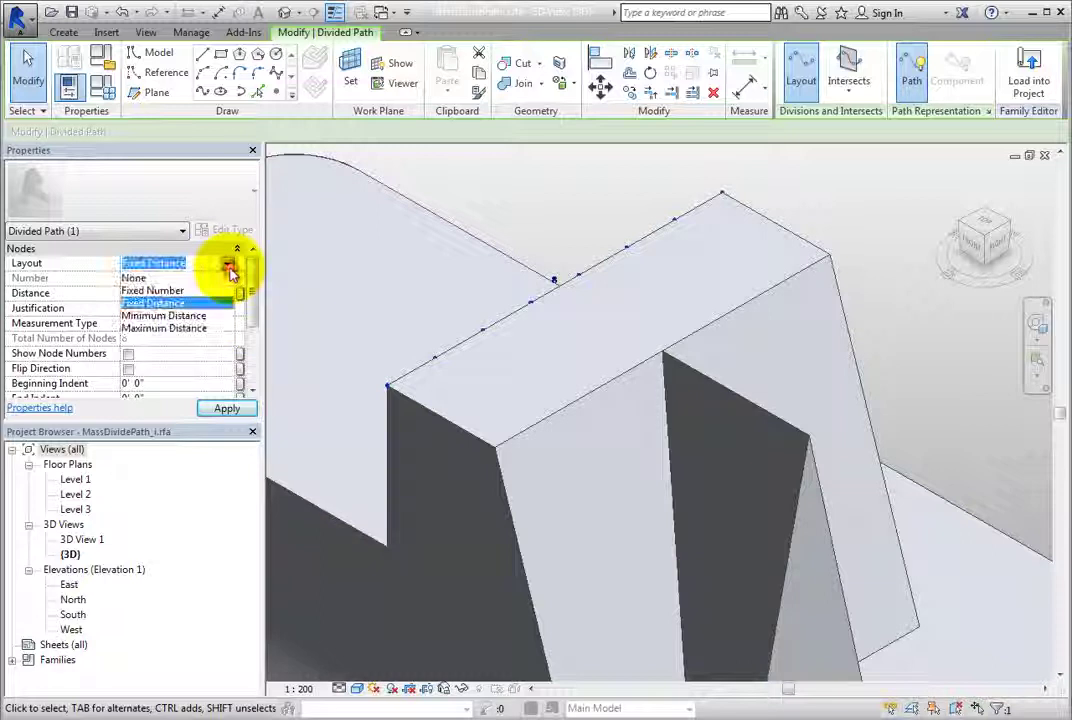
{"action": "left_click", "coordinate": [205, 316]}
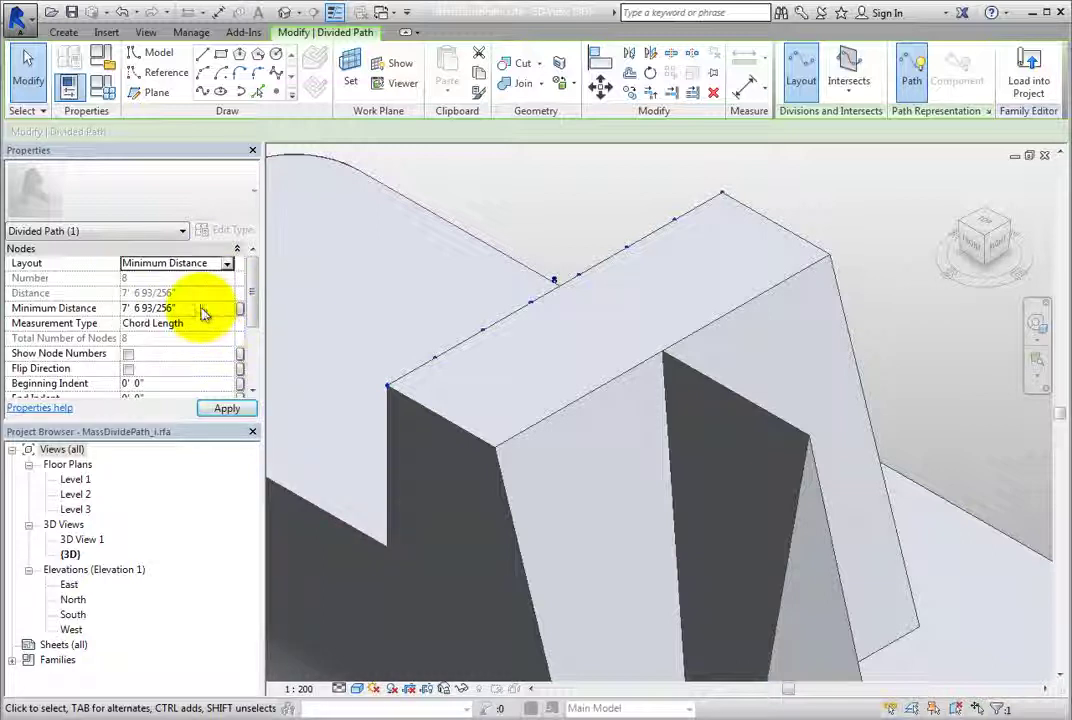
{"action": "left_click", "coordinate": [203, 306]}
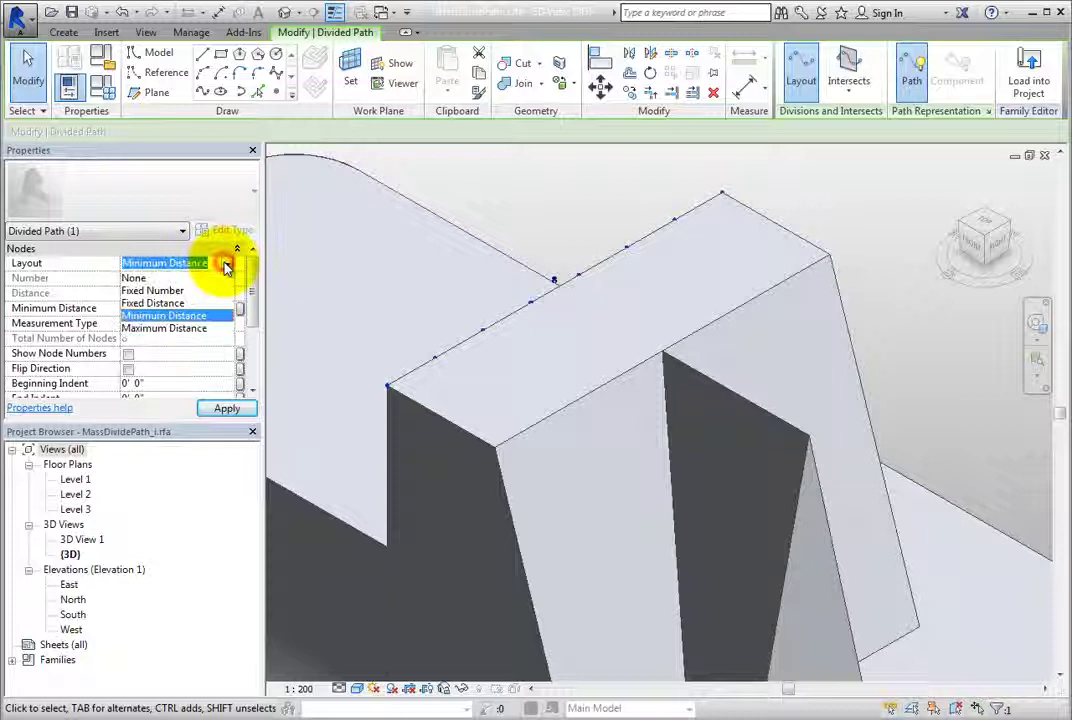
Change Layout to Maximum Distance at 7' 6 93/256", keeping Chord Length measurement type
{"action": "left_click", "coordinate": [192, 328]}
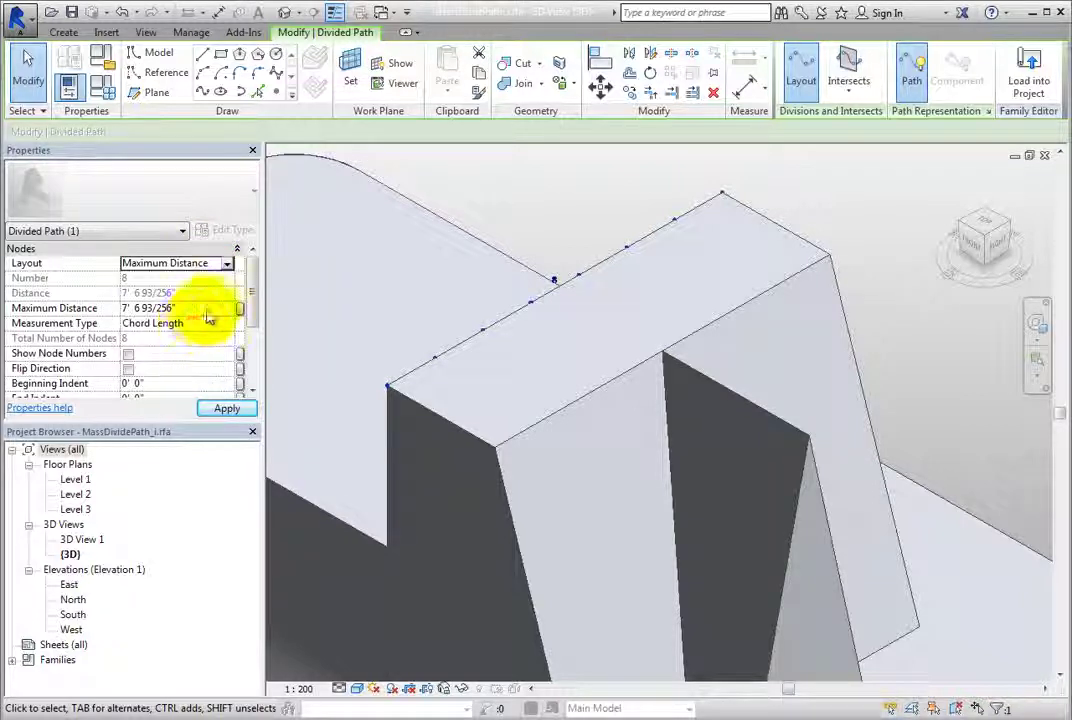
{"action": "left_click", "coordinate": [208, 309]}
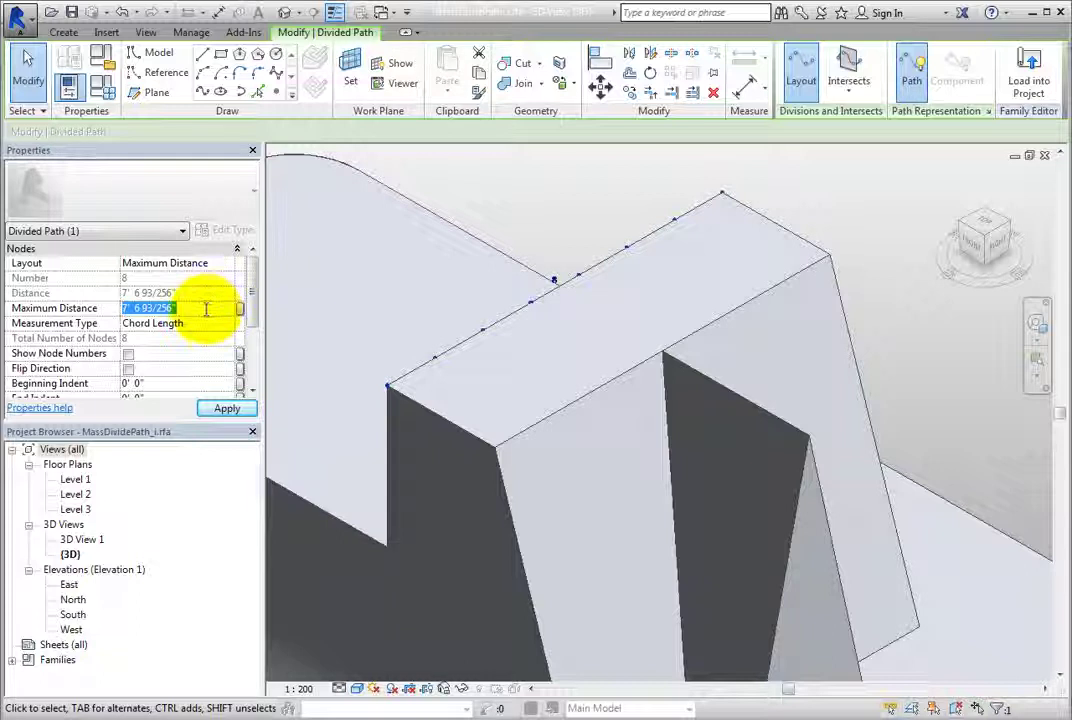
{"action": "left_click", "coordinate": [210, 323]}
{"action": "left_click", "coordinate": [227, 328]}
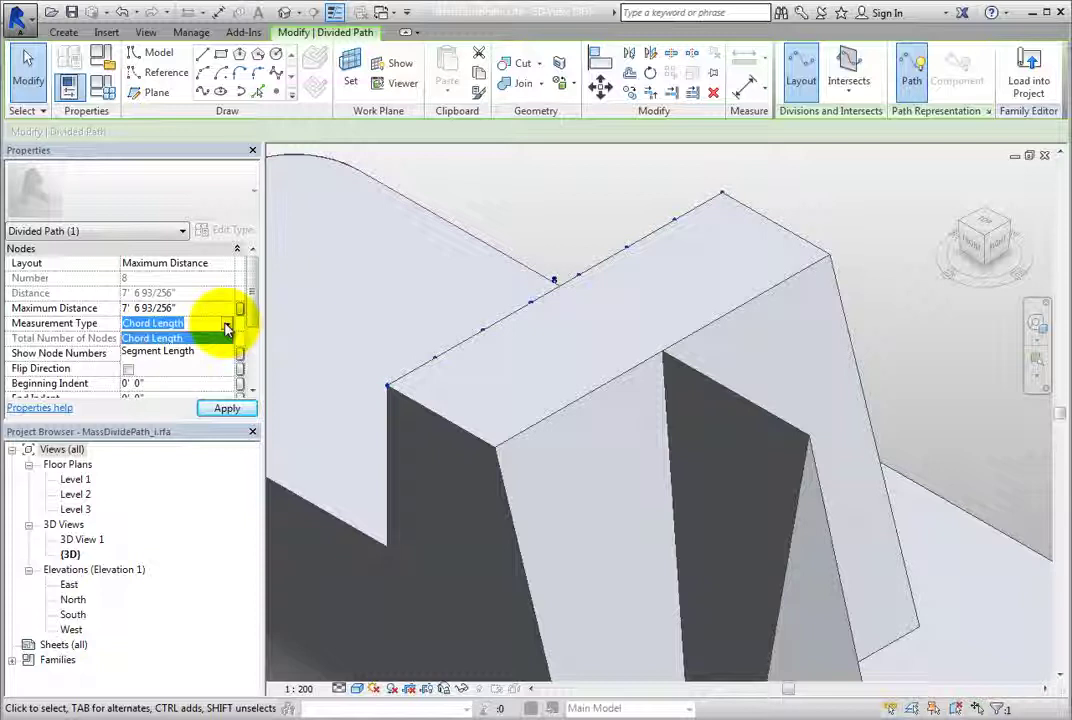
{"action": "left_click", "coordinate": [227, 328]}
Set the Layout to Fixed Number with 10 nodes, apply it, and zoom out to the whole mass
{"action": "left_click", "coordinate": [227, 263]}
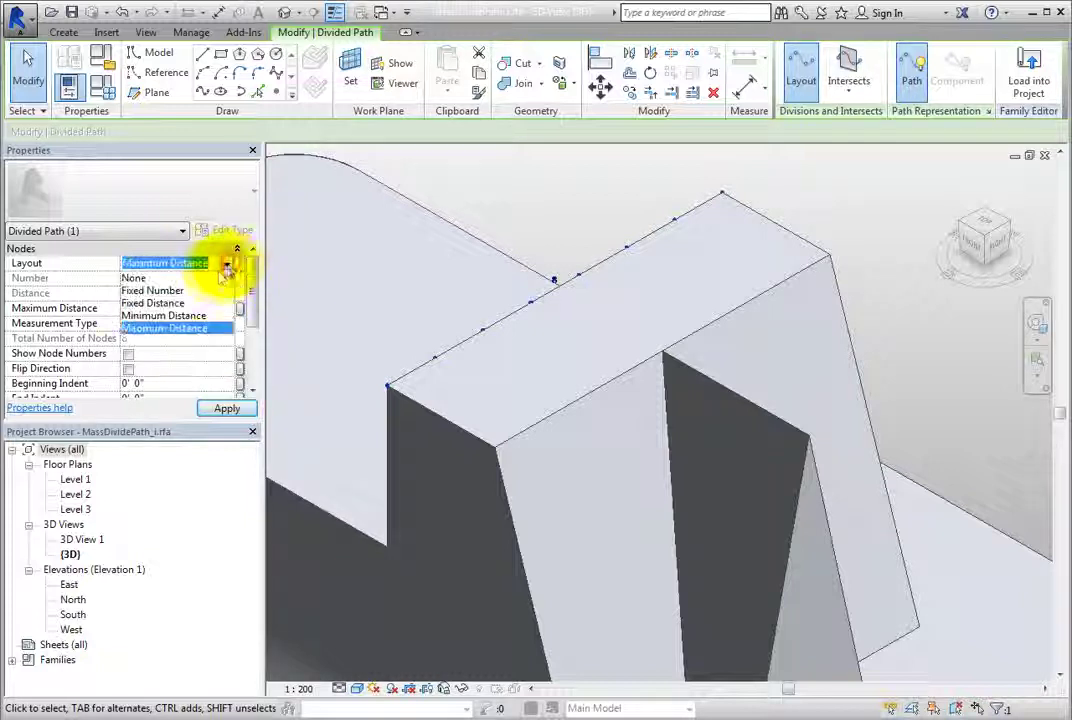
{"action": "left_click", "coordinate": [175, 290]}
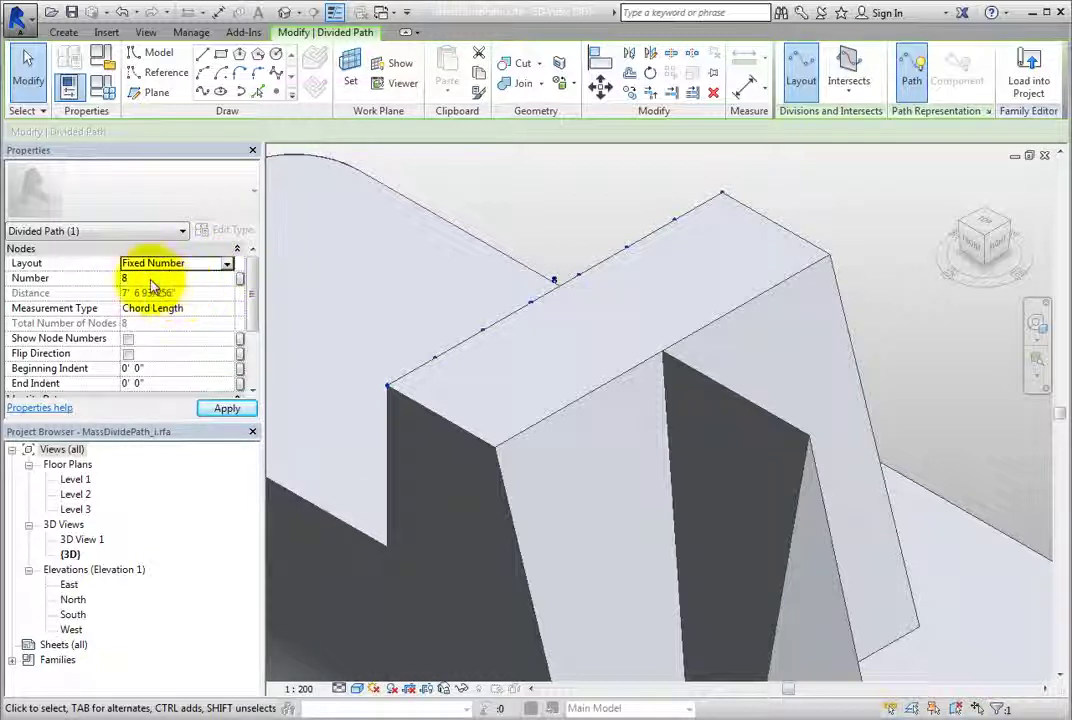
{"action": "left_click", "coordinate": [150, 280]}
{"action": "type", "text": "10"}
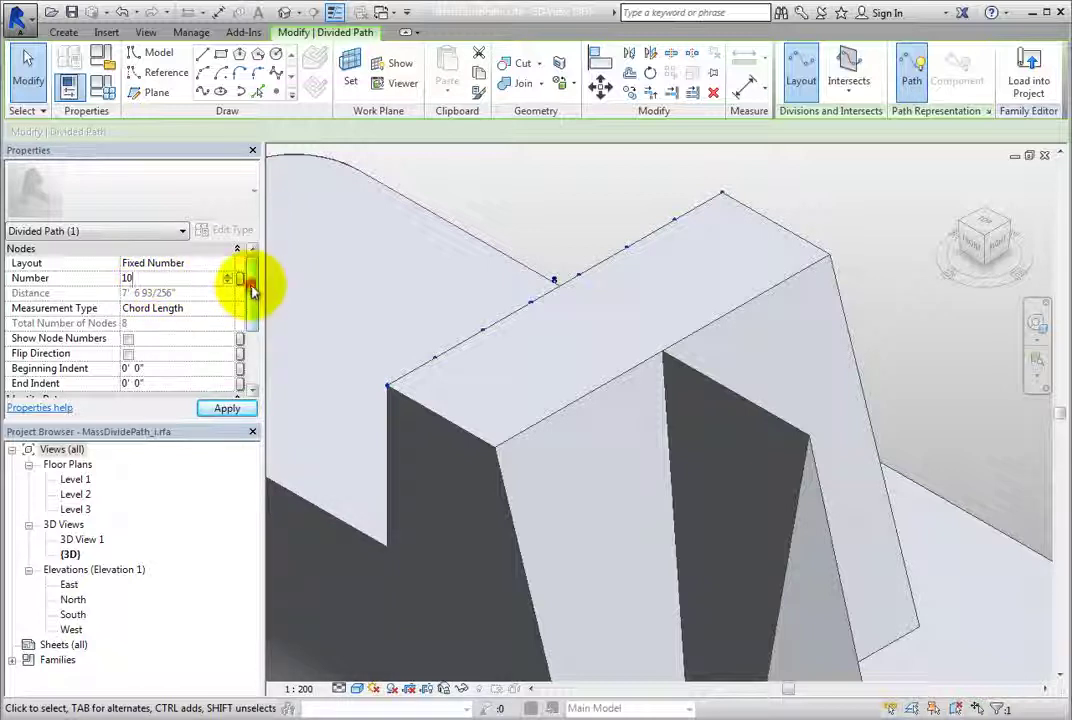
{"action": "mouse_move", "coordinate": [251, 282]}
{"action": "left_mouse_down"}
{"action": "mouse_move", "coordinate": [250, 298]}
{"action": "mouse_move", "coordinate": [250, 287]}
{"action": "left_mouse_up"}
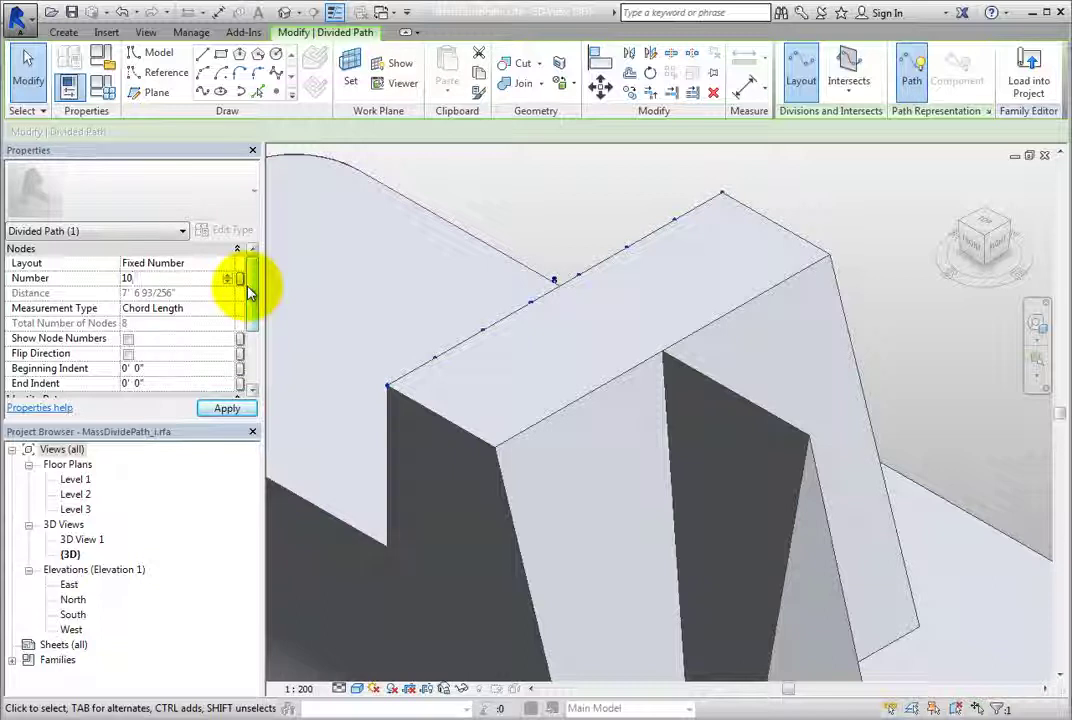
{"action": "left_click", "coordinate": [585, 235]}
{"action": "scroll", "coordinate": [585, 233], "scroll_direction": "down", "scroll_amount": 6}
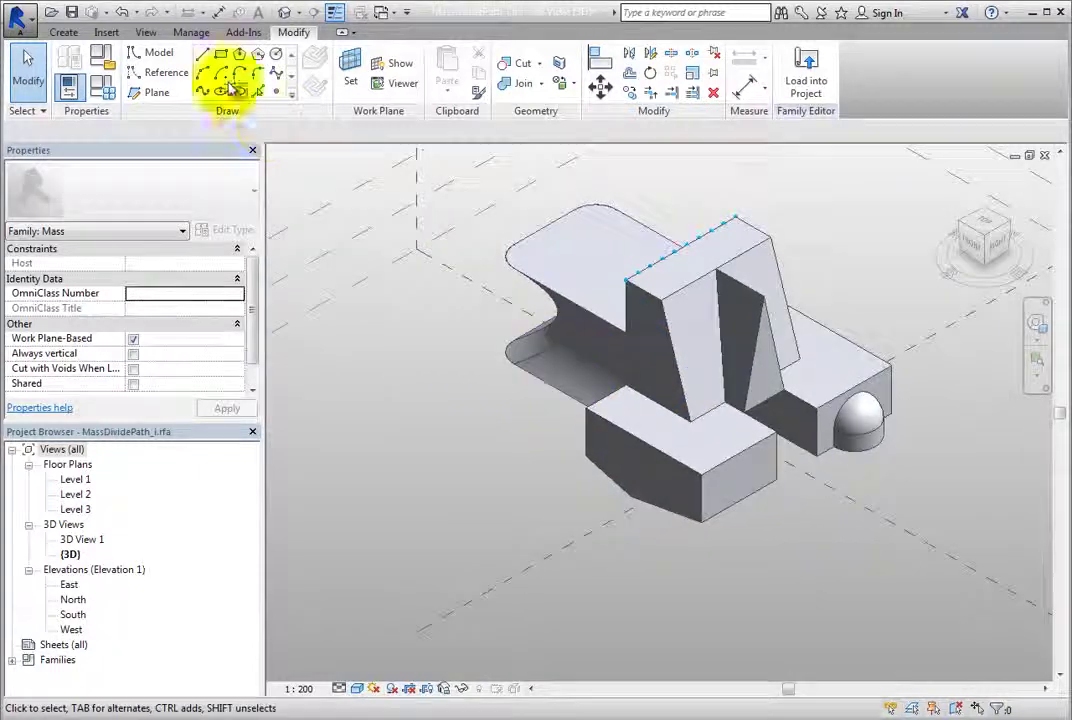
Draw a 133' 6" model line beside the mass and divide it into a 6-node path
{"action": "left_click", "coordinate": [204, 62]}
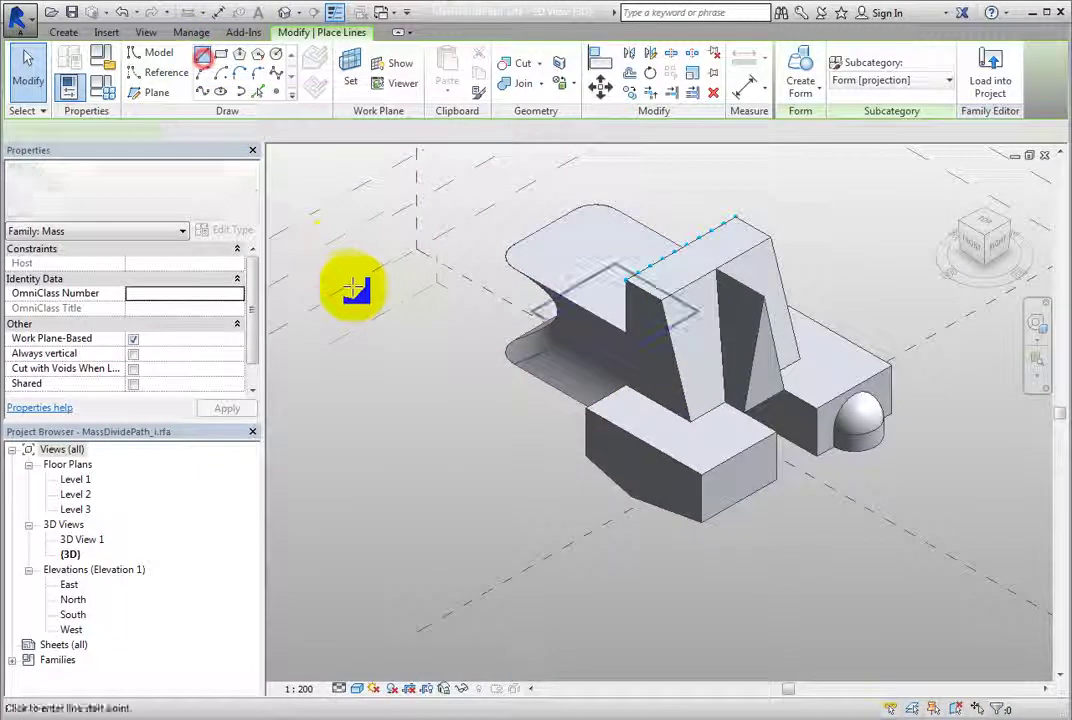
{"action": "left_click", "coordinate": [401, 431]}
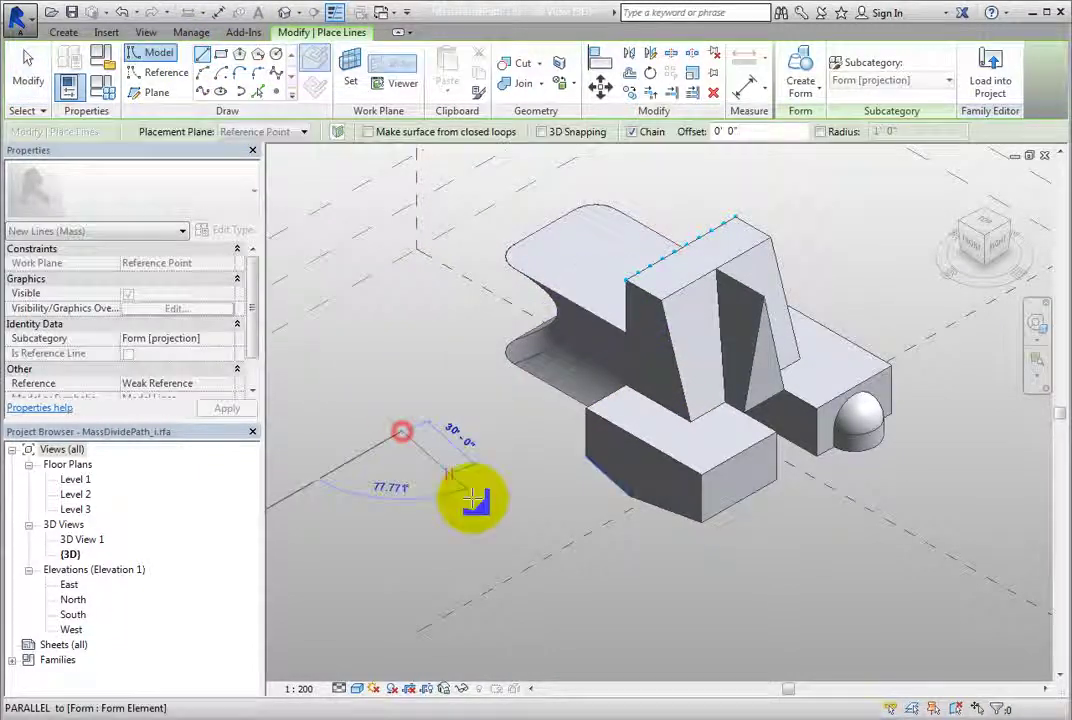
{"action": "left_click", "coordinate": [668, 594]}
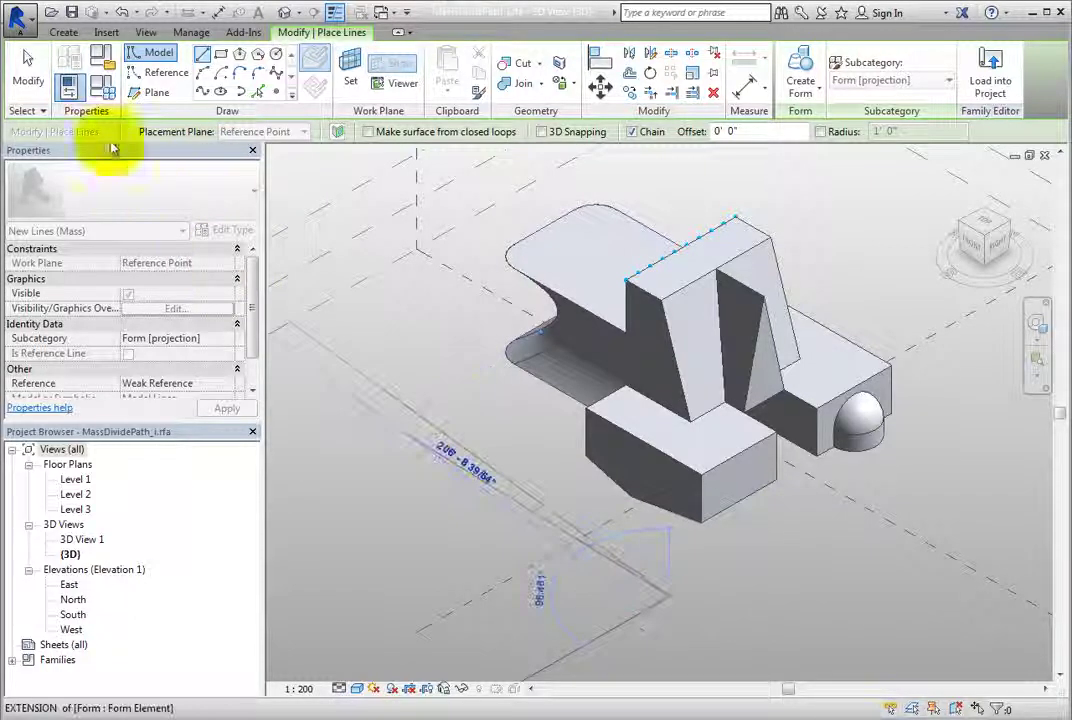
{"action": "left_click", "coordinate": [28, 62]}
{"action": "left_click", "coordinate": [431, 453]}
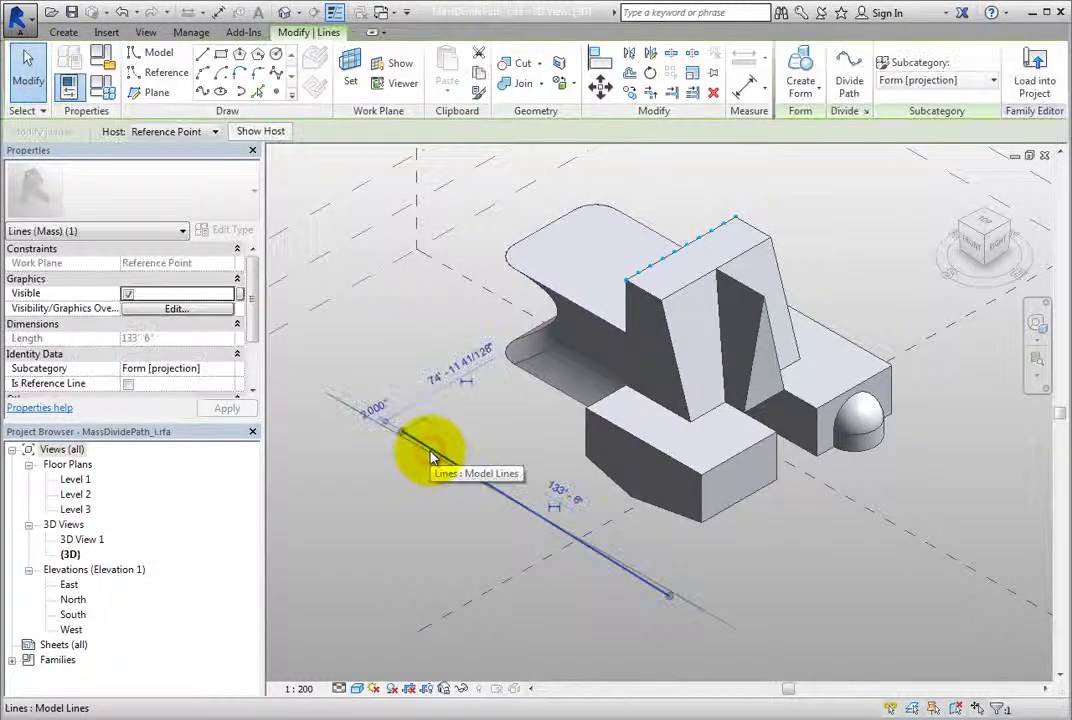
{"action": "left_click", "coordinate": [849, 88]}
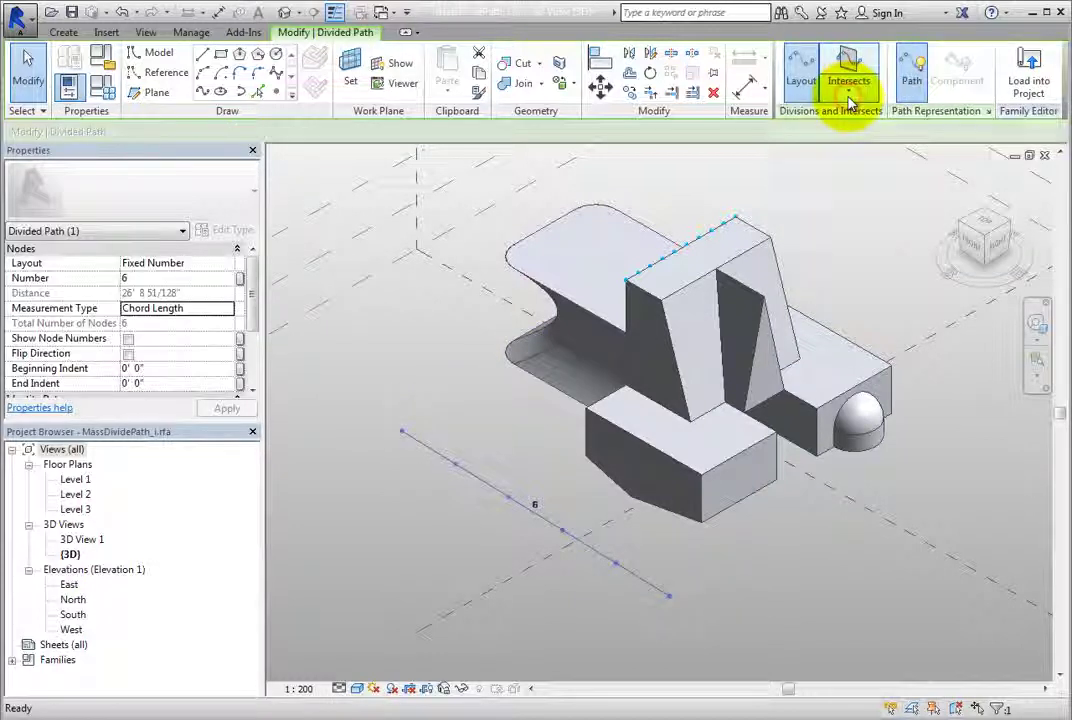
Draw a 133' 6" reference line parallel to the model line and divide it into 6 nodes
{"action": "left_click", "coordinate": [872, 287]}
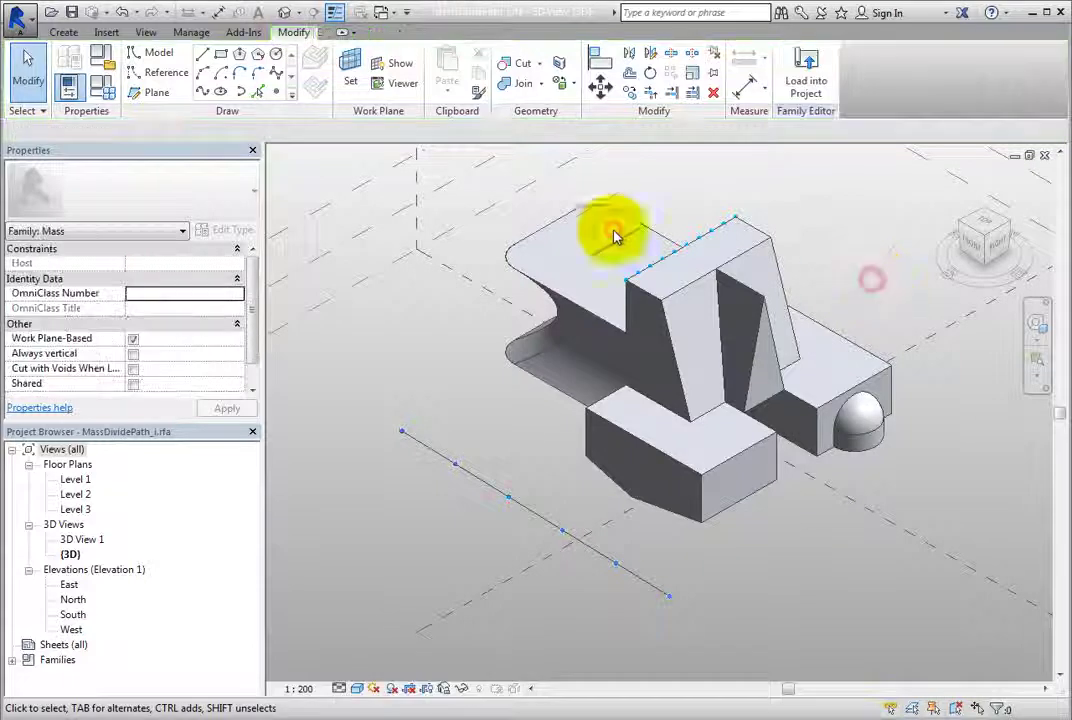
{"action": "left_click", "coordinate": [168, 75]}
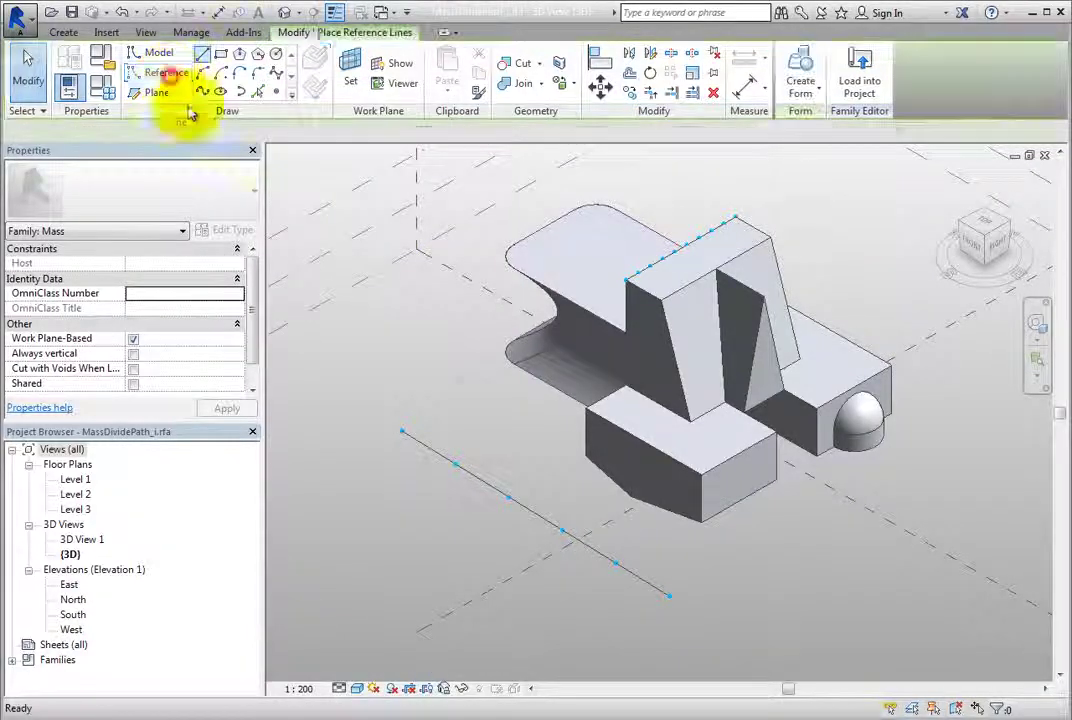
{"action": "left_click", "coordinate": [338, 466]}
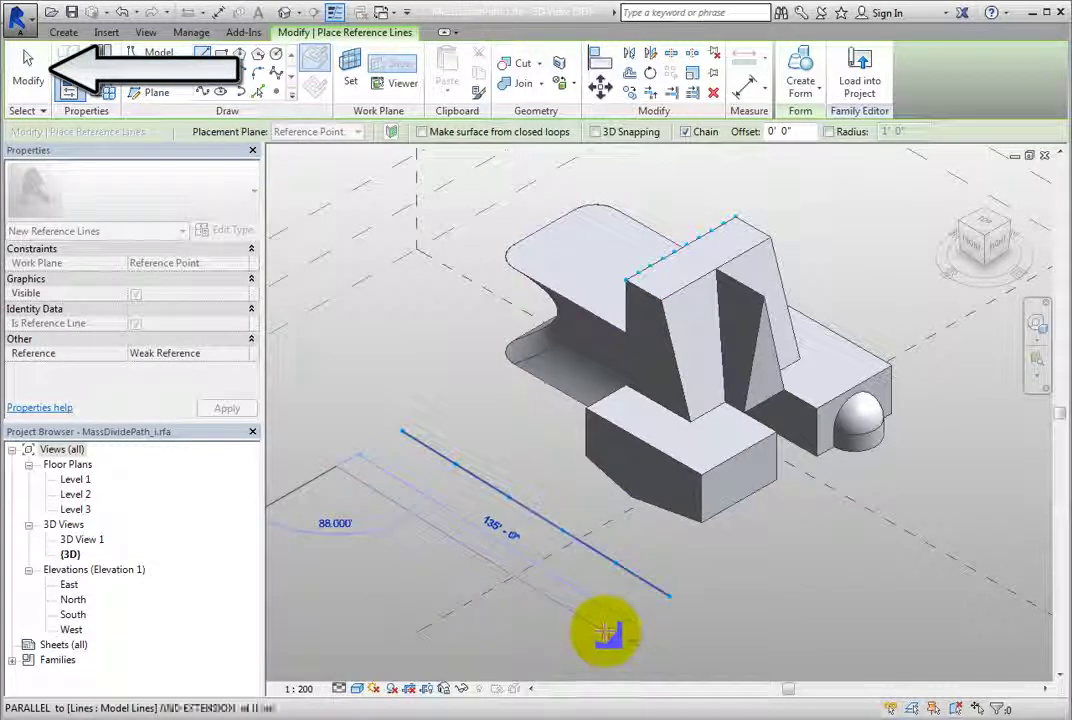
{"action": "left_click", "coordinate": [605, 632]}
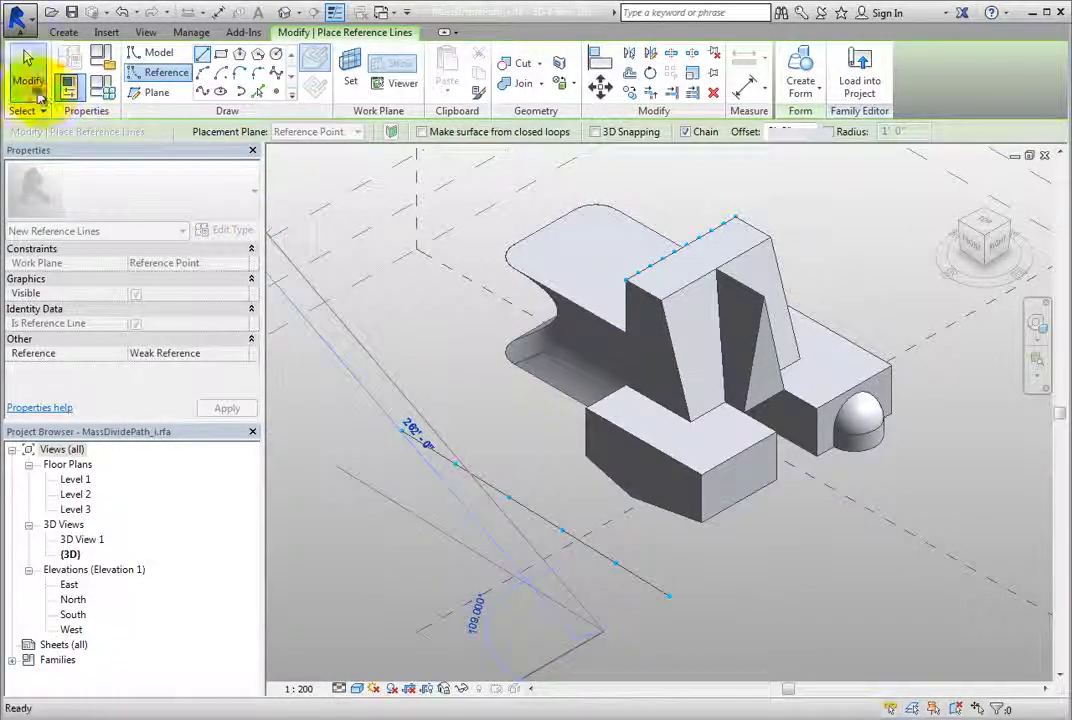
{"action": "left_click", "coordinate": [37, 92]}
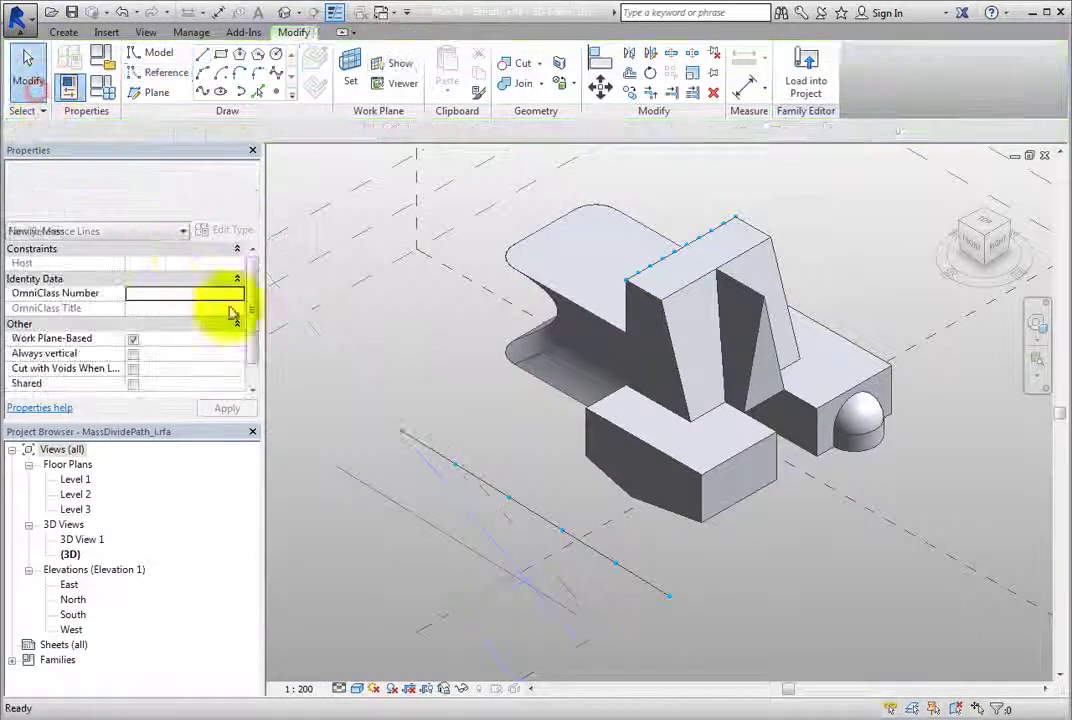
{"action": "left_click", "coordinate": [370, 492]}
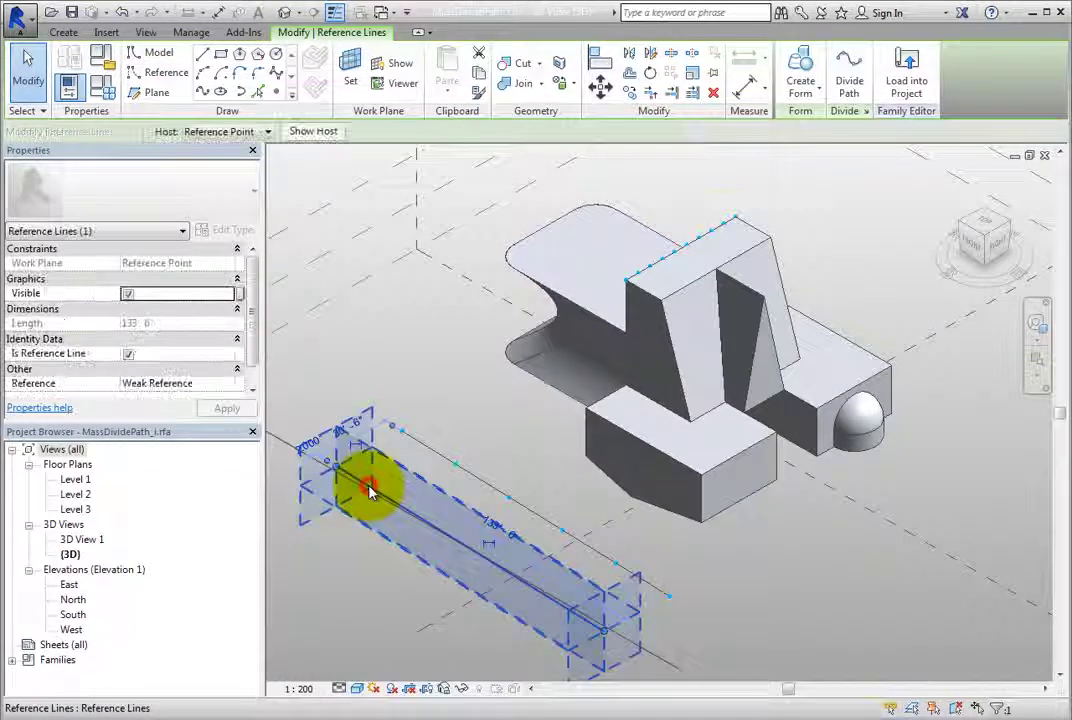
{"action": "left_click", "coordinate": [843, 100]}
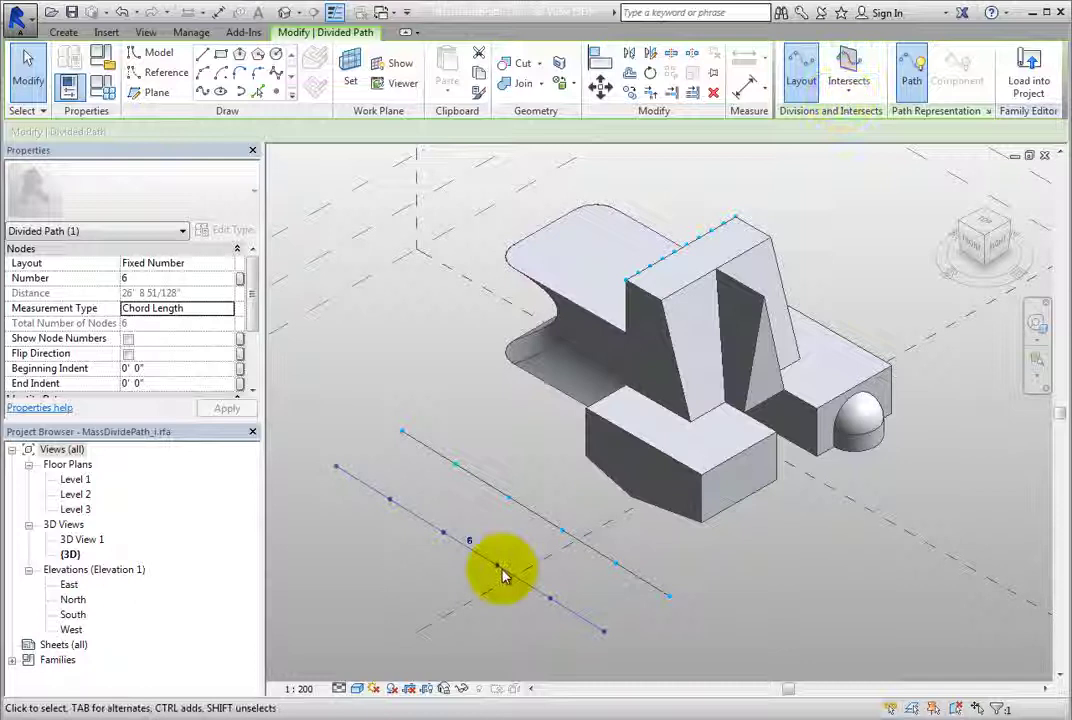
{"action": "scroll", "coordinate": [435, 597], "scroll_direction": "up", "scroll_amount": 3}
{"action": "middle_click_drag", "start_coordinate": [435, 597], "coordinate": [558, 500]}
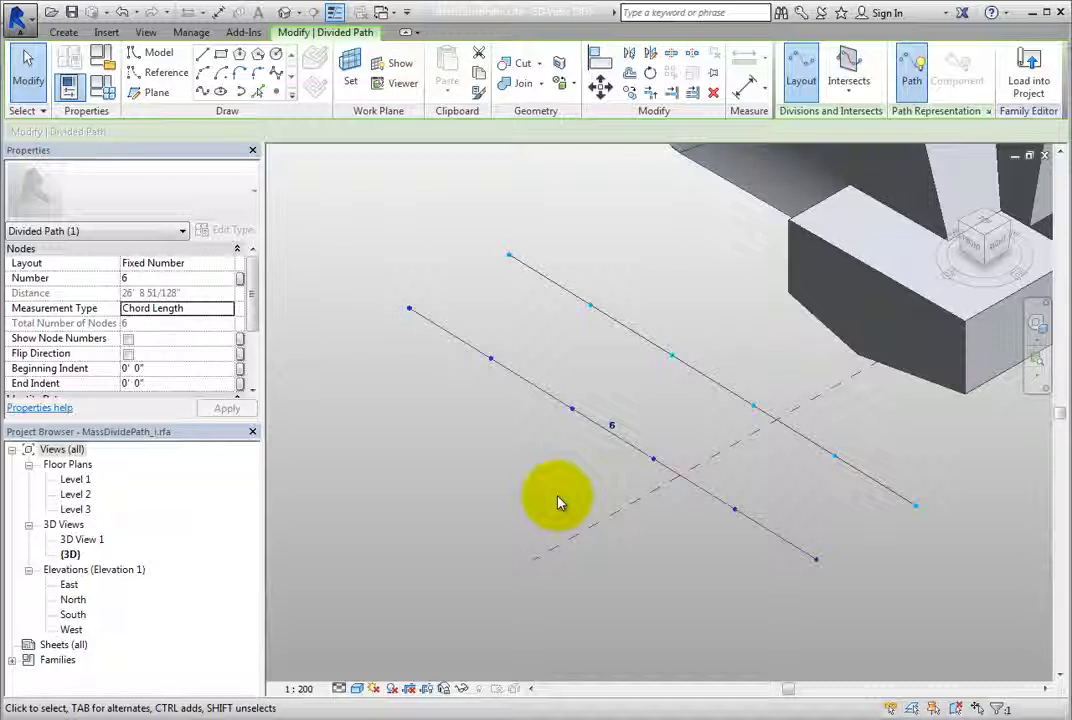
{"action": "left_click", "coordinate": [557, 500]}
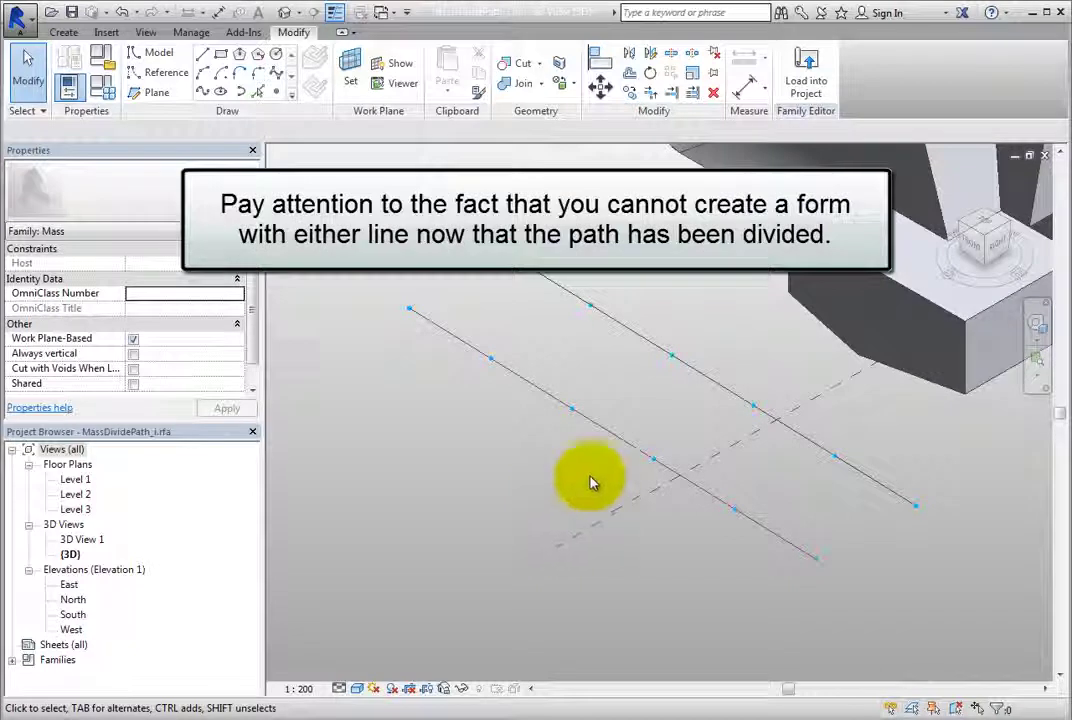
{"action": "left_click", "coordinate": [616, 444]}
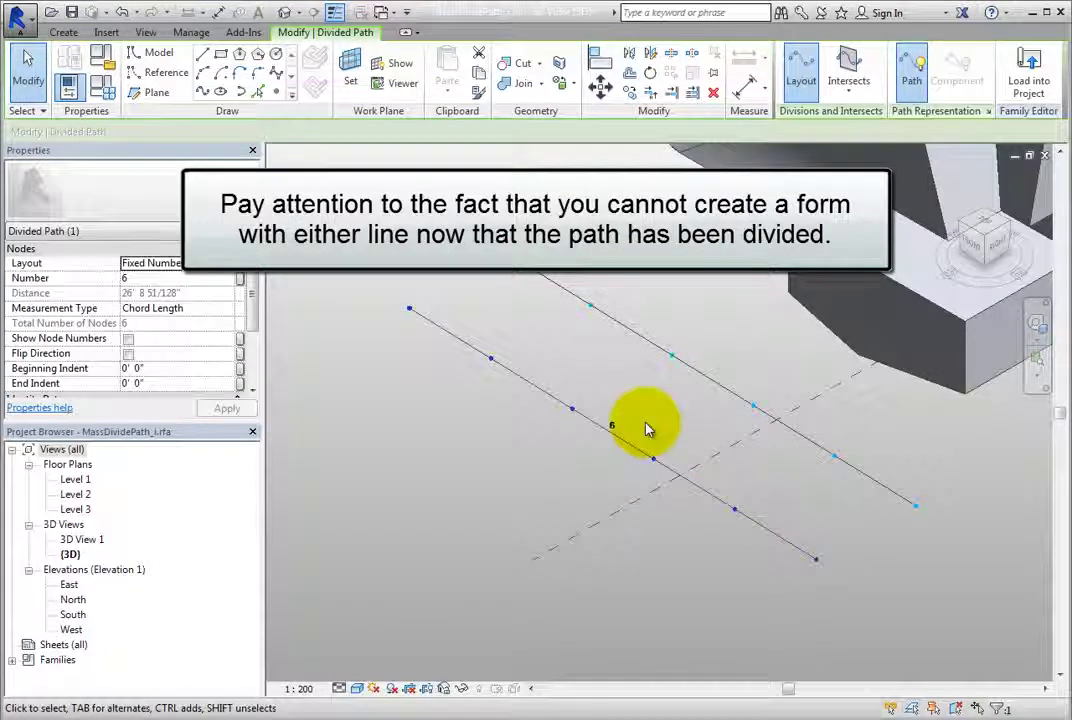
{"action": "left_click", "coordinate": [694, 371]}
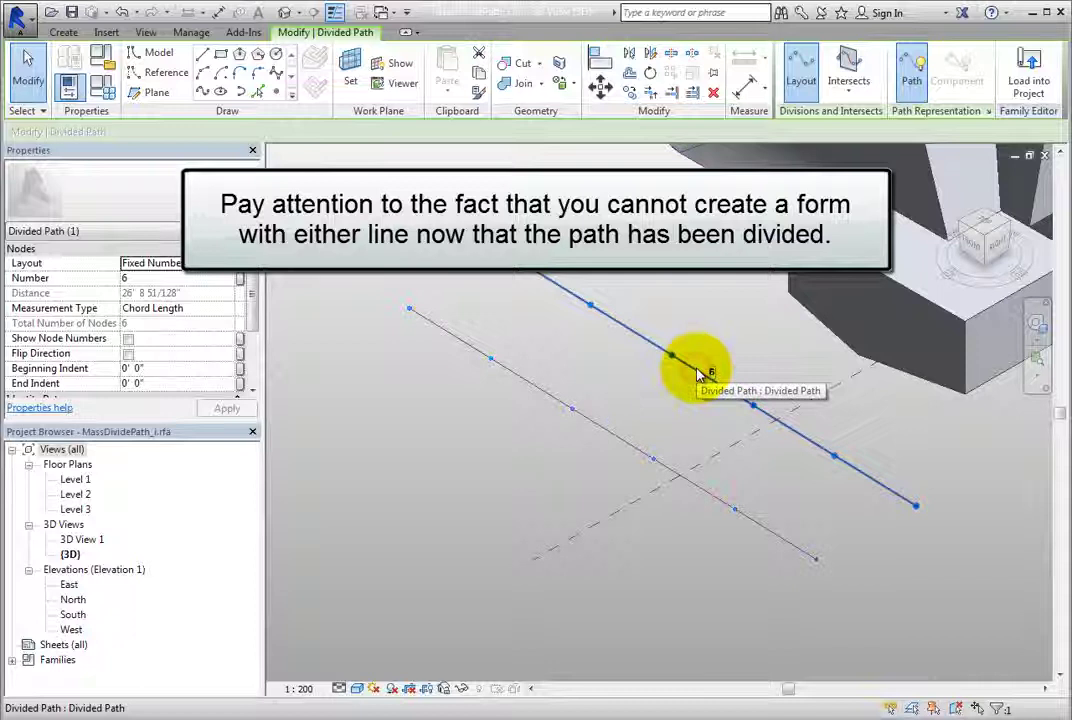